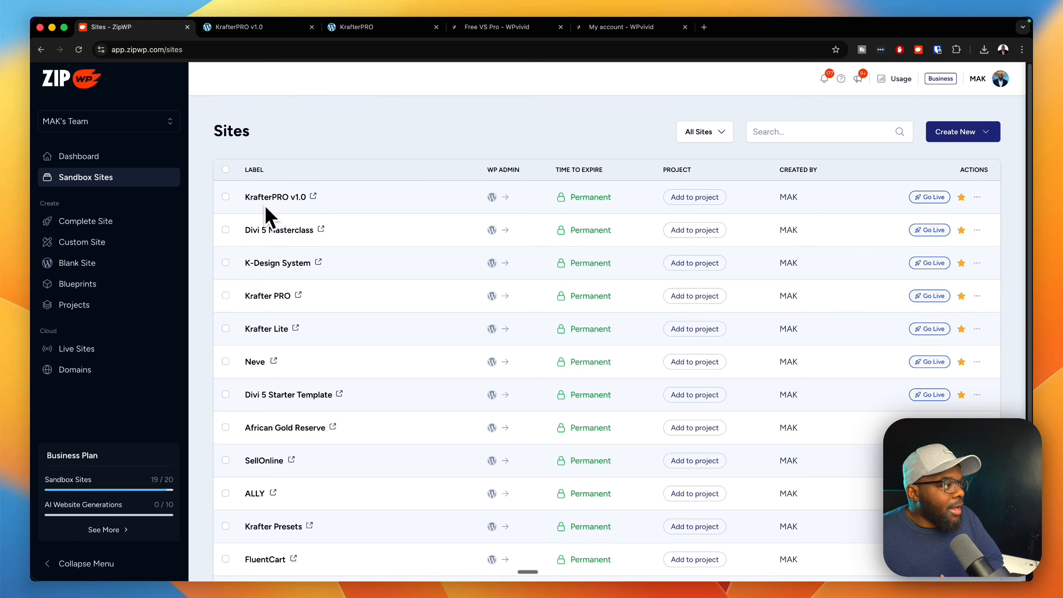
- Compare the KrafterPRO v1.0 sandbox homepage and its address with the fresh WordPress site at krafterpro.com
click(260, 27)
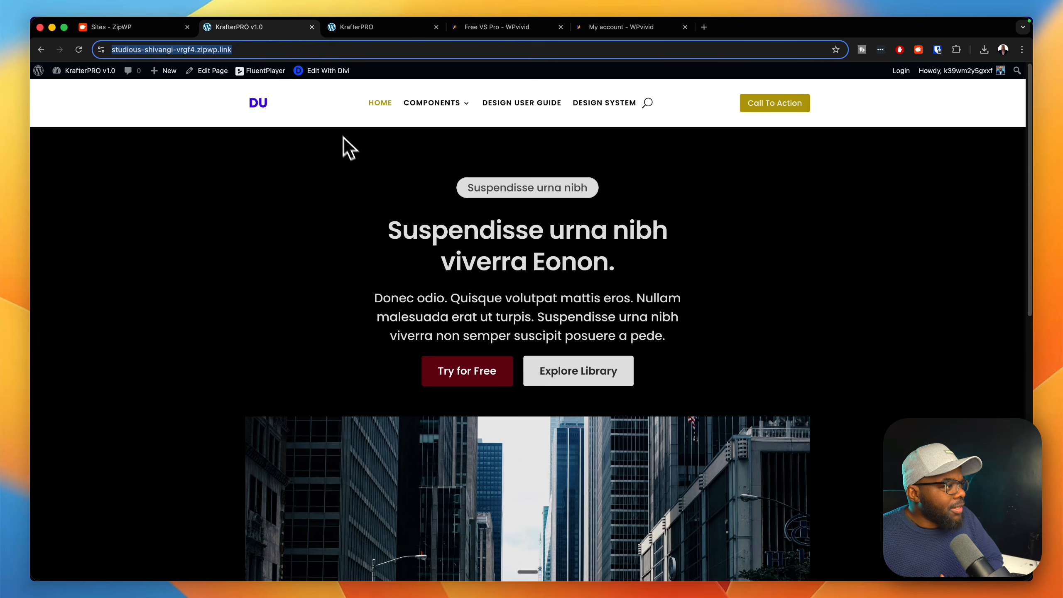
scroll(711, 327, down, 15)
scroll(736, 344, up, 15)
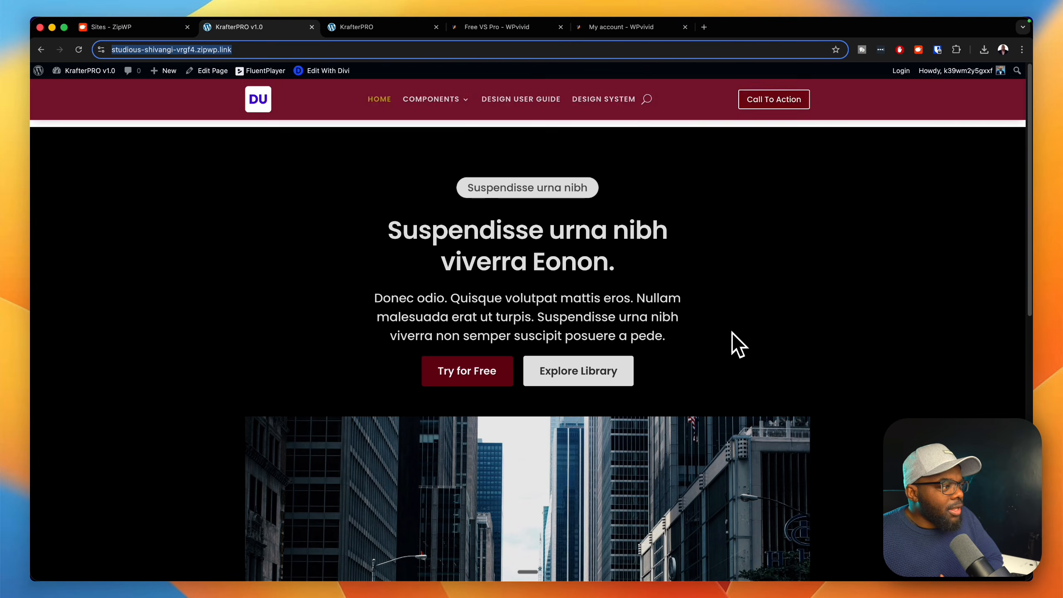
click(378, 31)
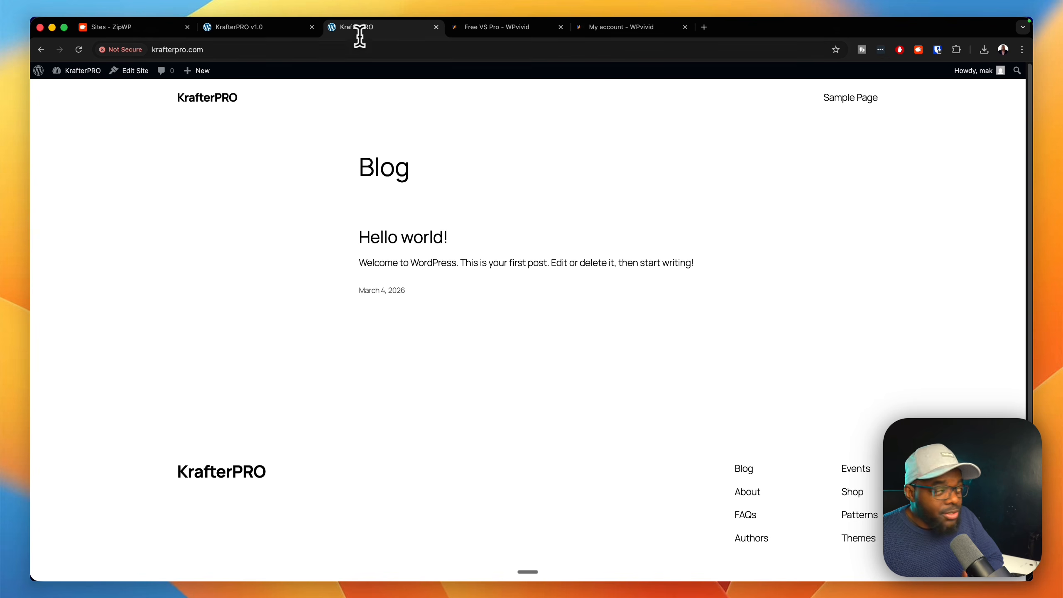
drag(235, 48, 148, 50)
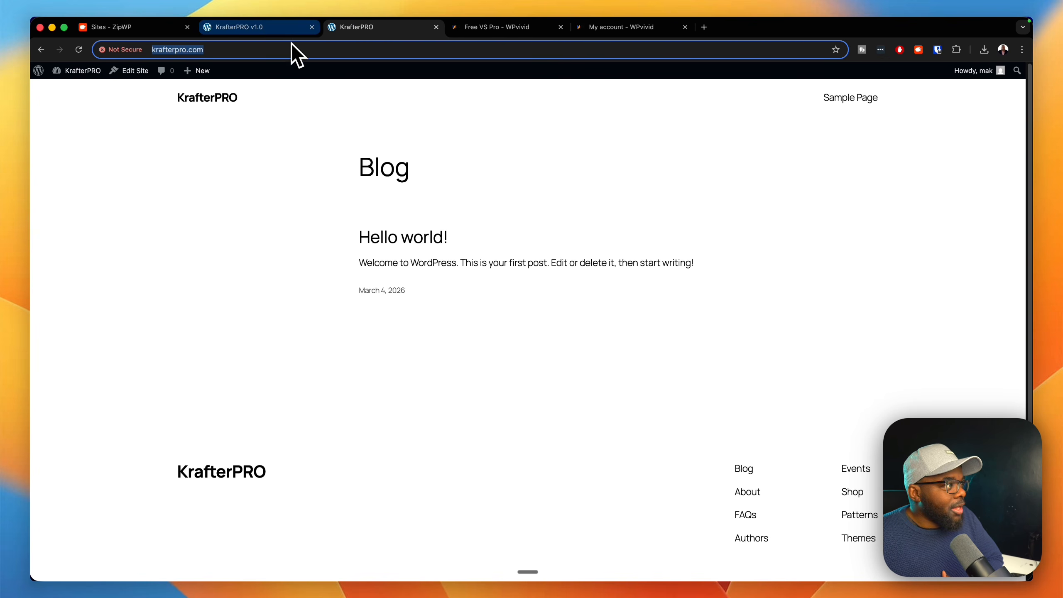
click(284, 30)
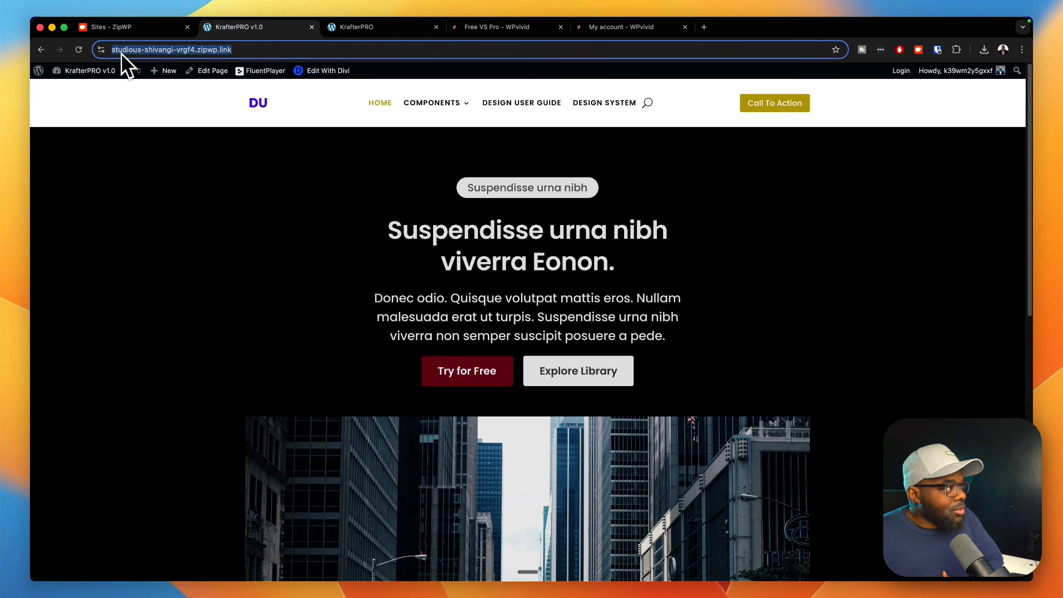
click(356, 28)
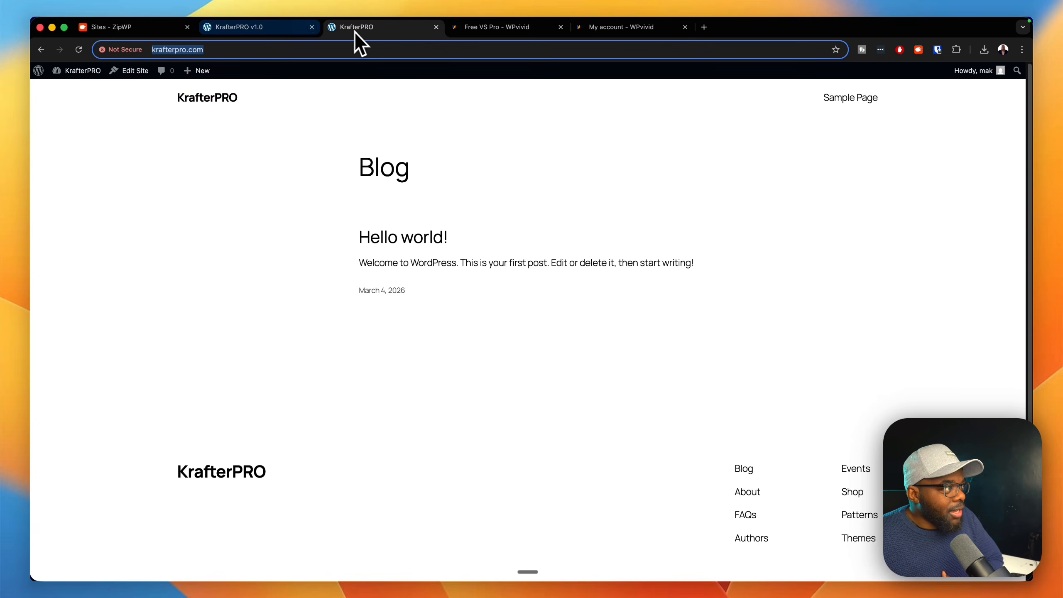
click(297, 29)
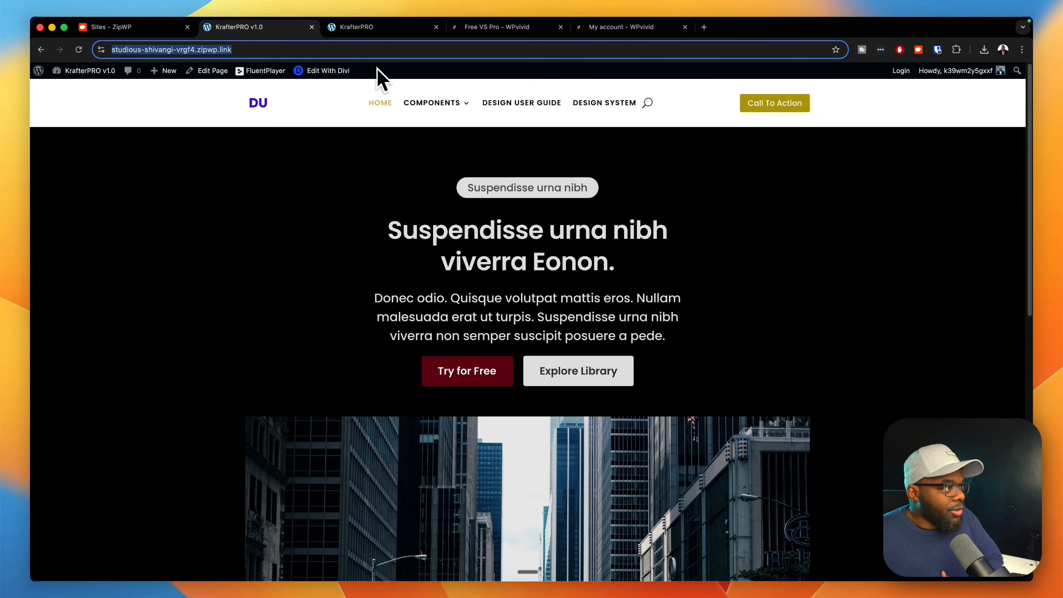
click(256, 210)
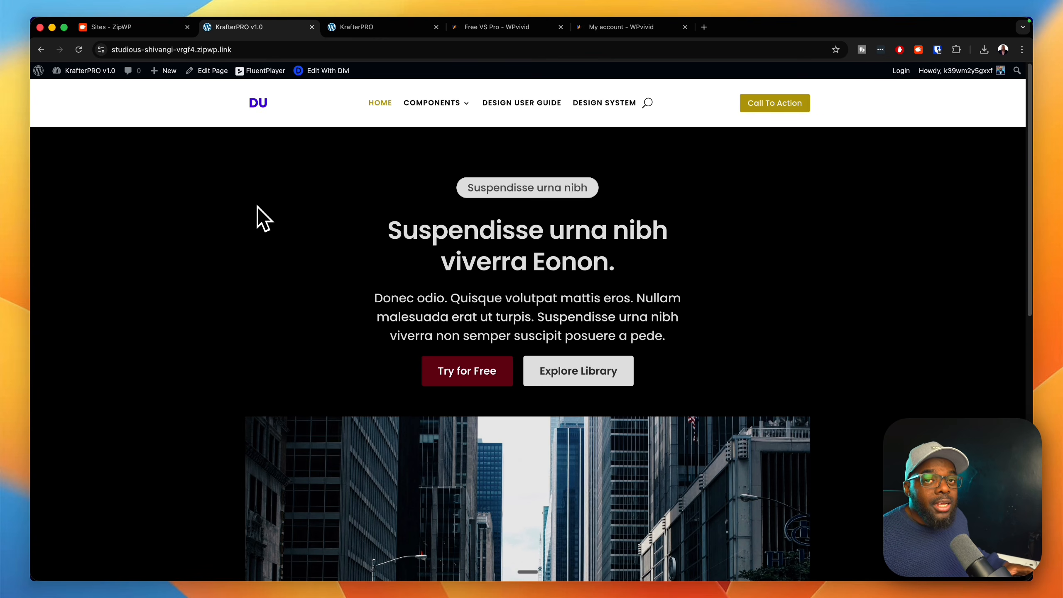
- On the KrafterPRO v1.0 site, search the plugin directory for "wpvivid" and install and activate WPvivid — Backup, Migration & Staging
mouse_move(108, 76)
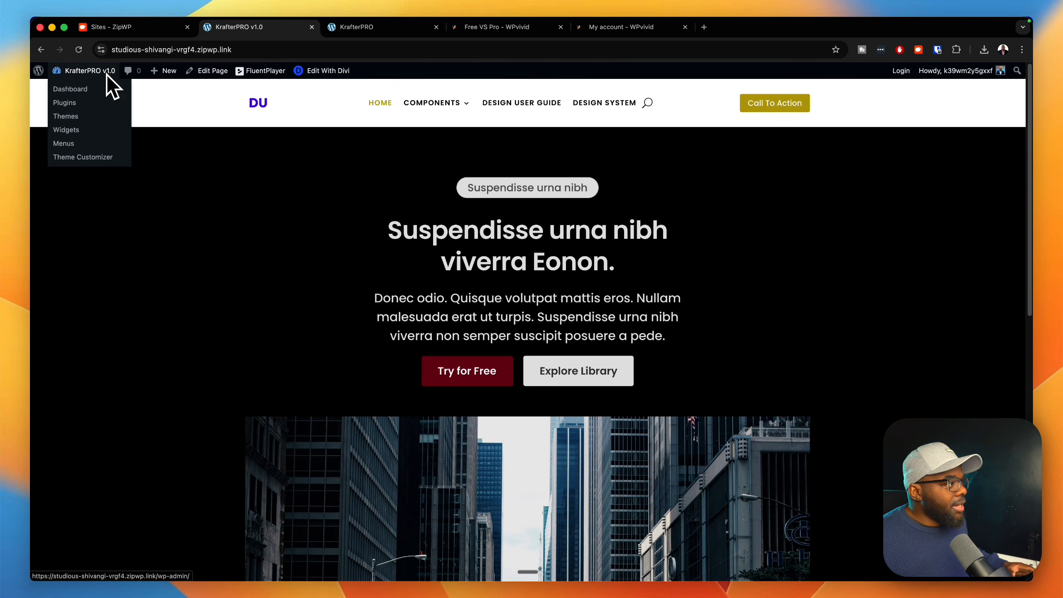
click(79, 91)
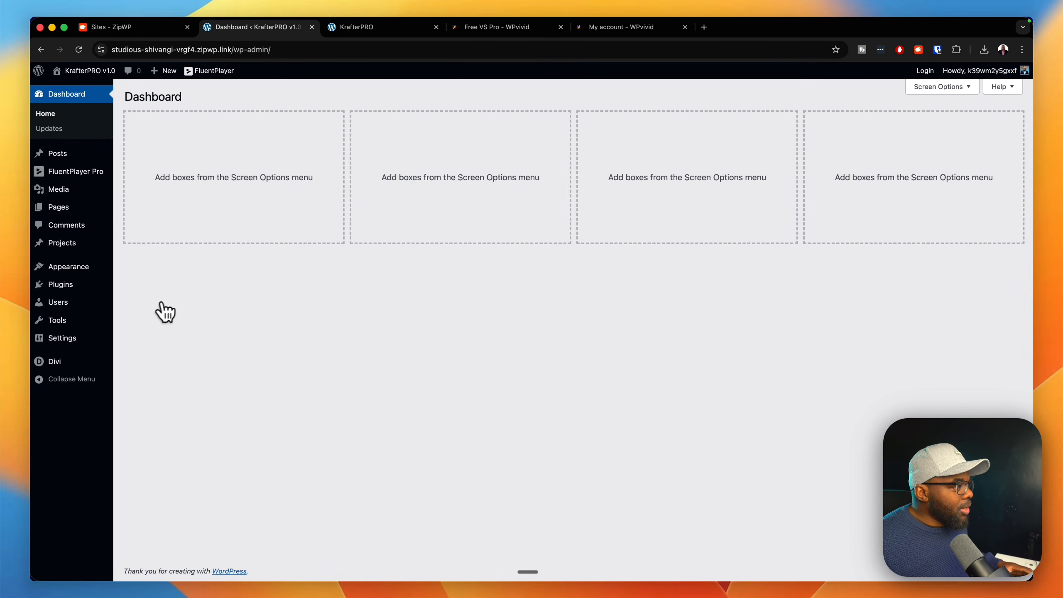
mouse_move(90, 289)
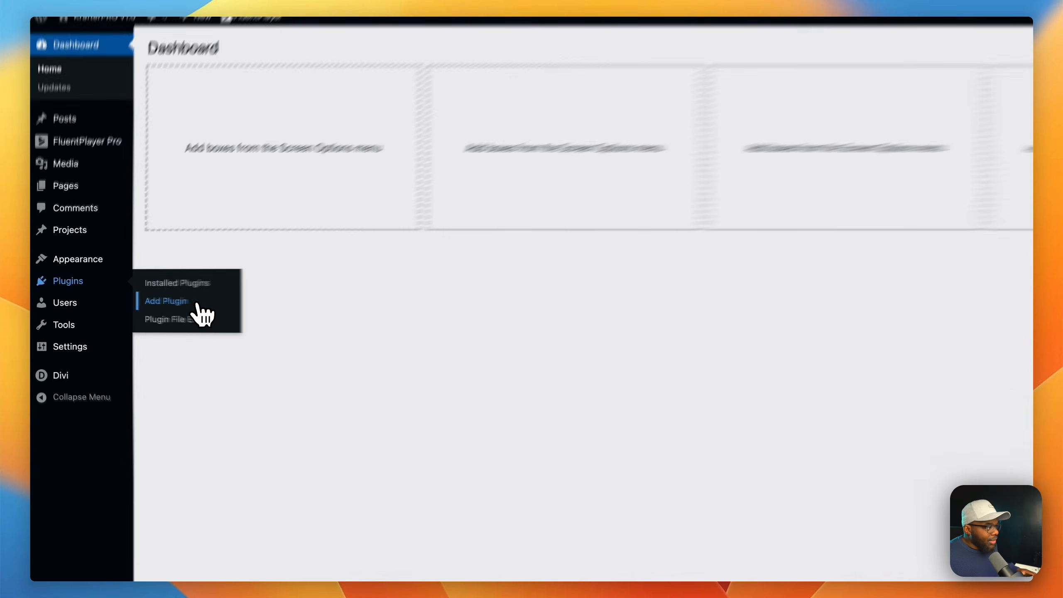
click(257, 305)
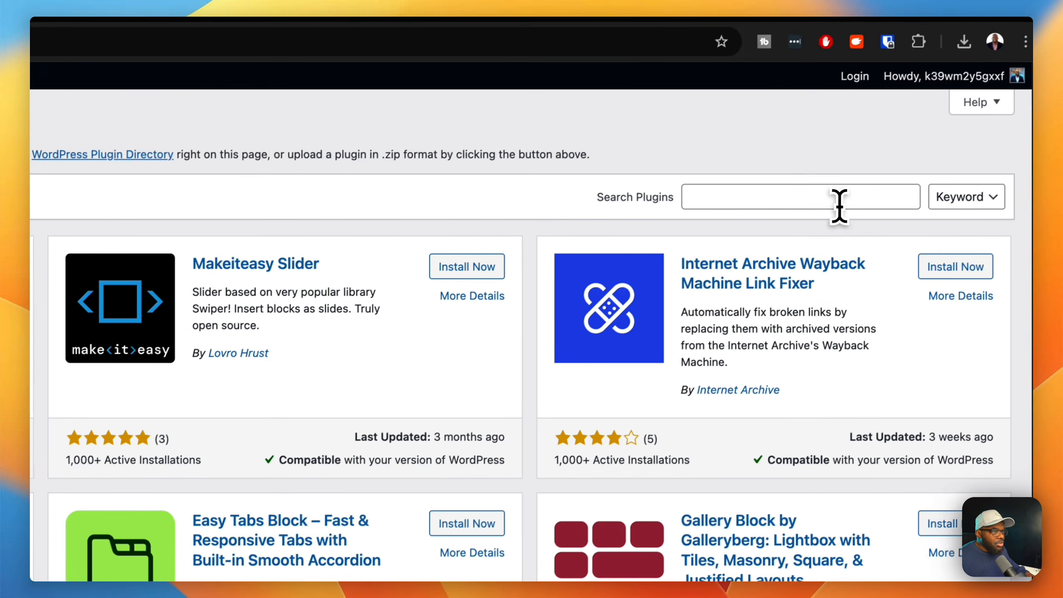
click(932, 154)
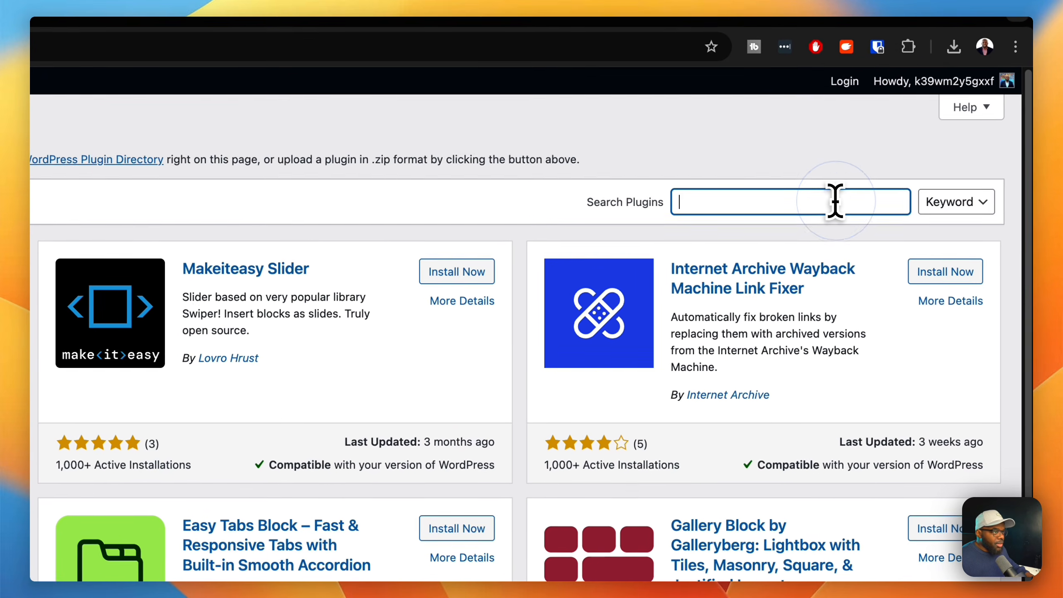
text(el)
text(vivid)
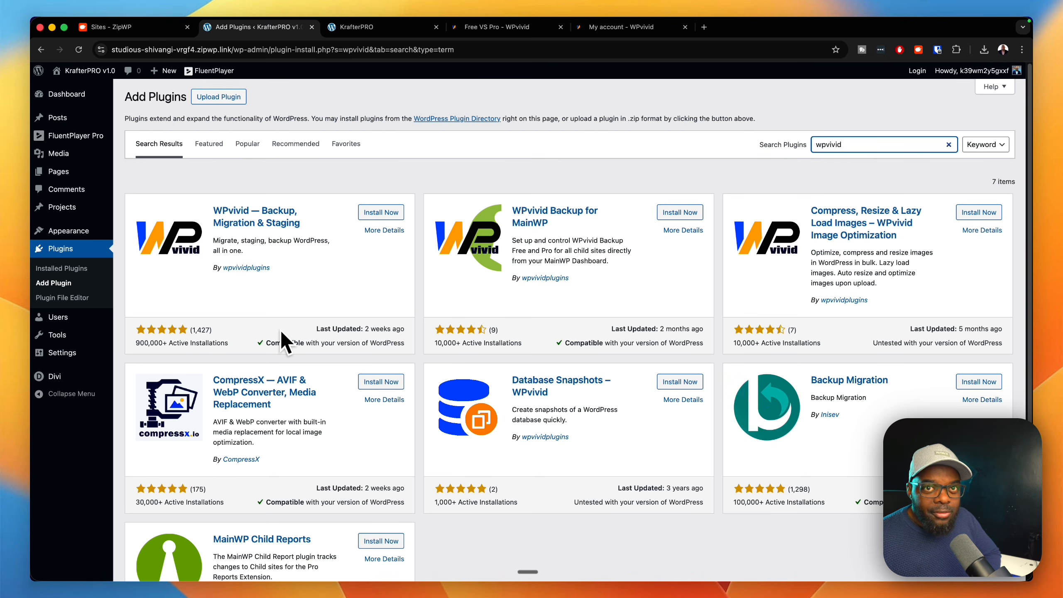
click(387, 215)
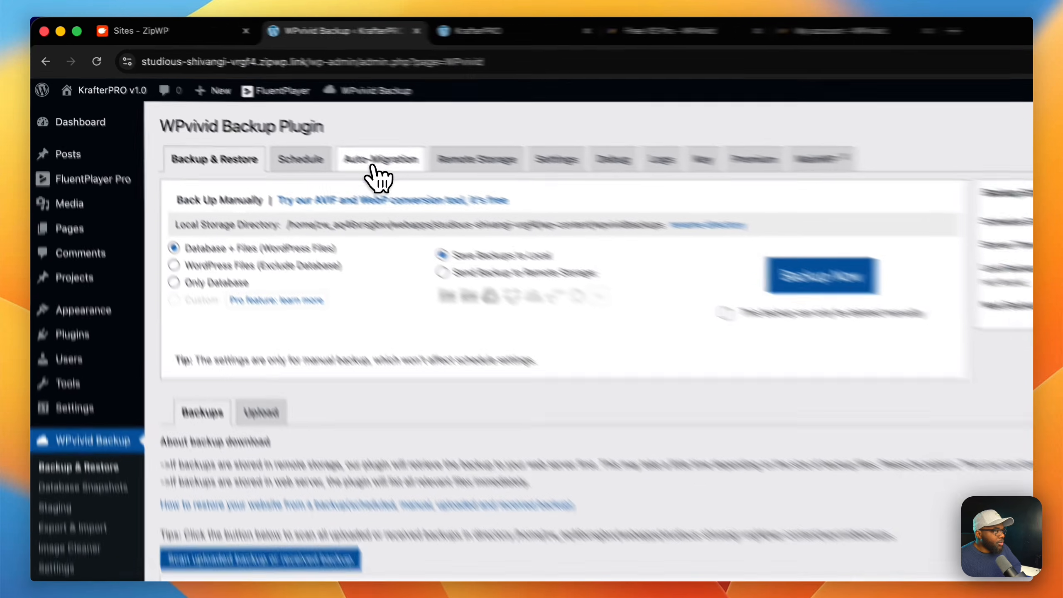
- Check the Auto-Migration options, then start a manual backup of Database + Files (WordPress Files) saved to local storage
click(379, 162)
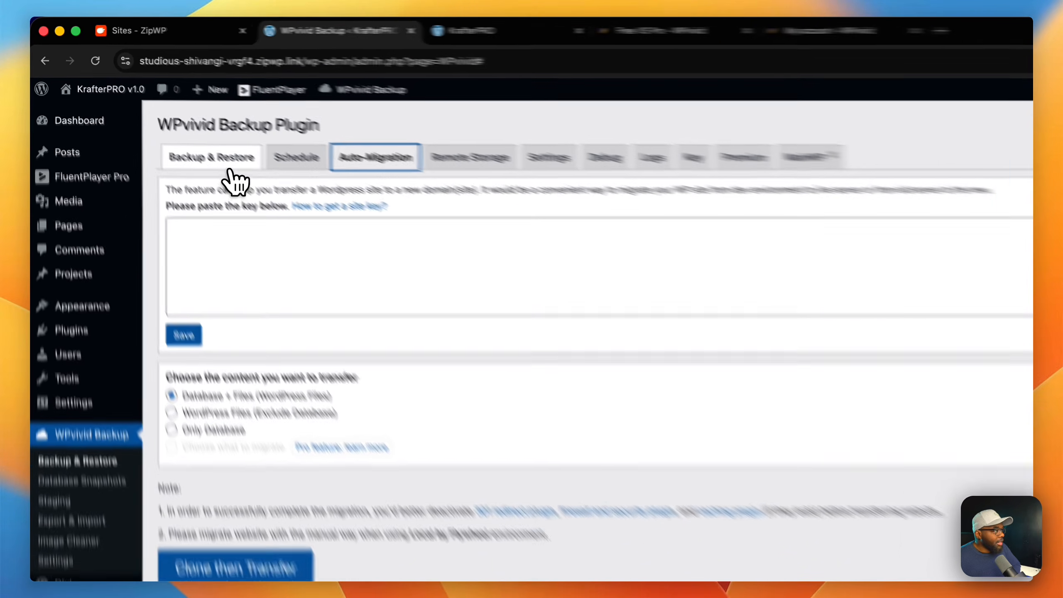
click(230, 167)
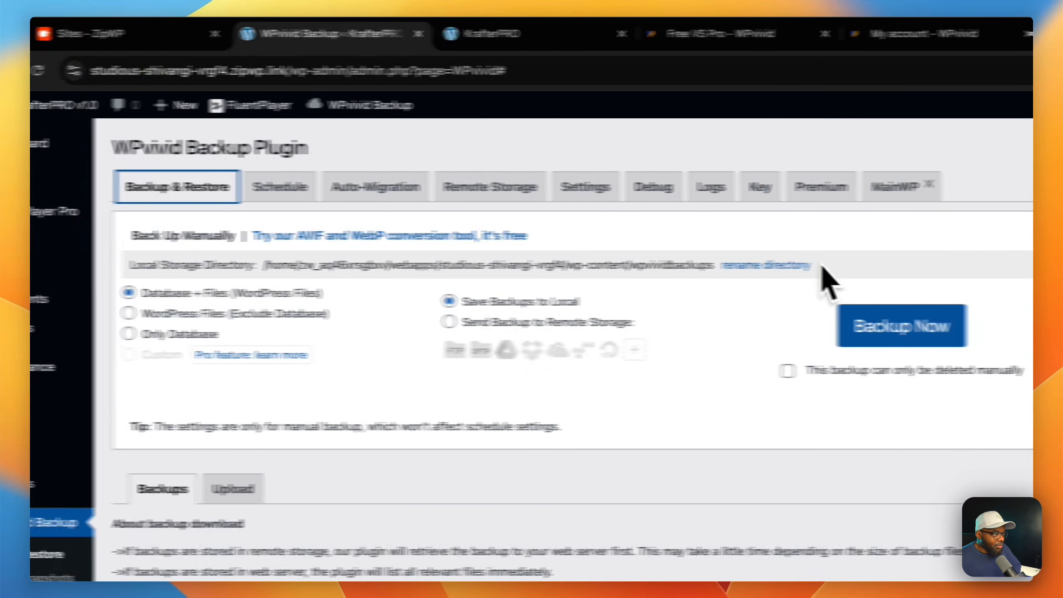
click(902, 326)
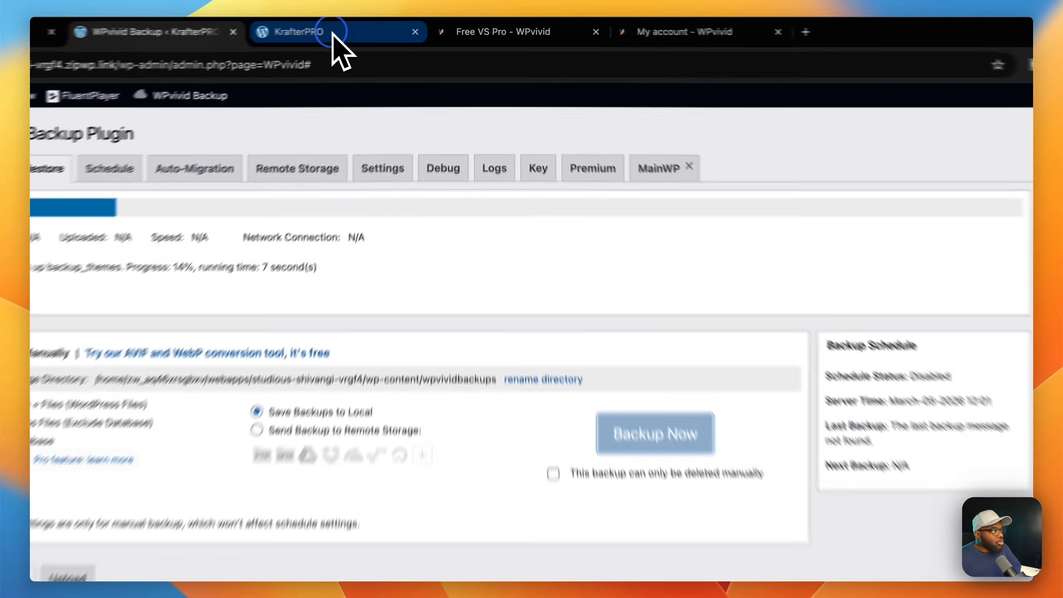
- Open the krafterpro.com admin dashboard and review the site's installed themes and plugins
click(379, 27)
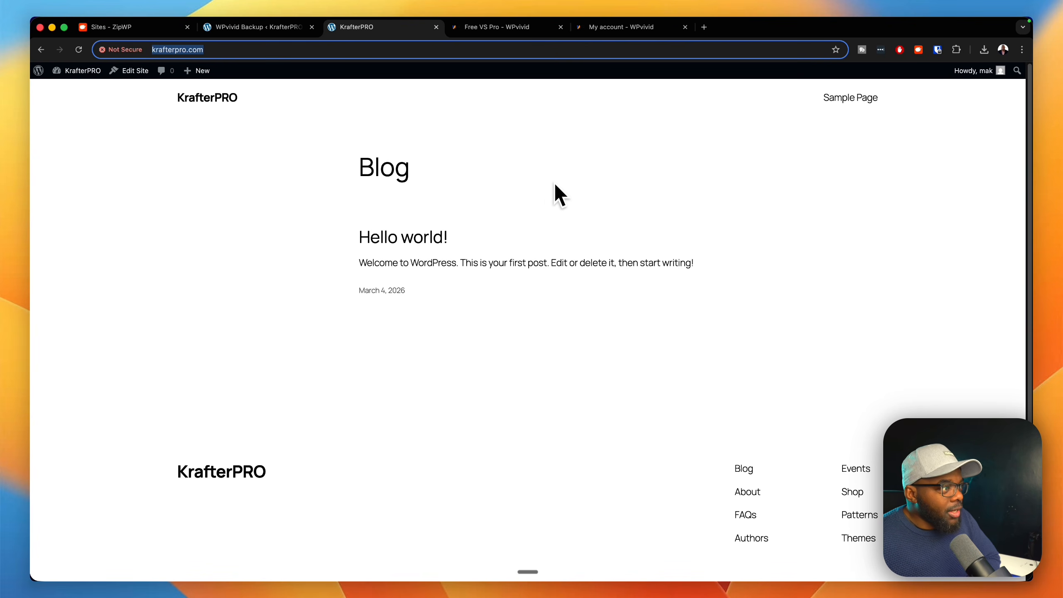
mouse_move(93, 77)
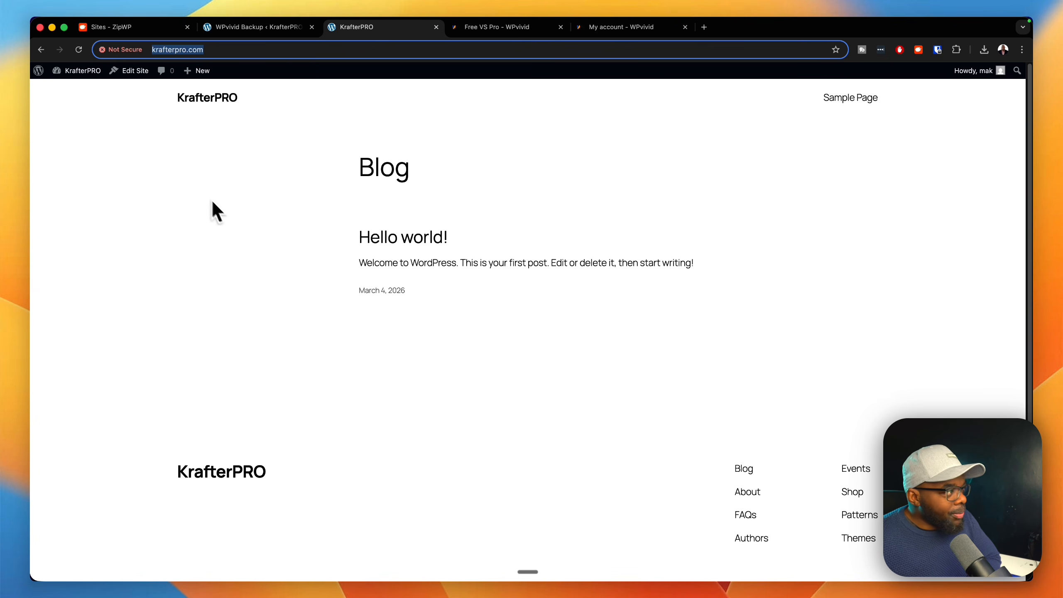
click(75, 87)
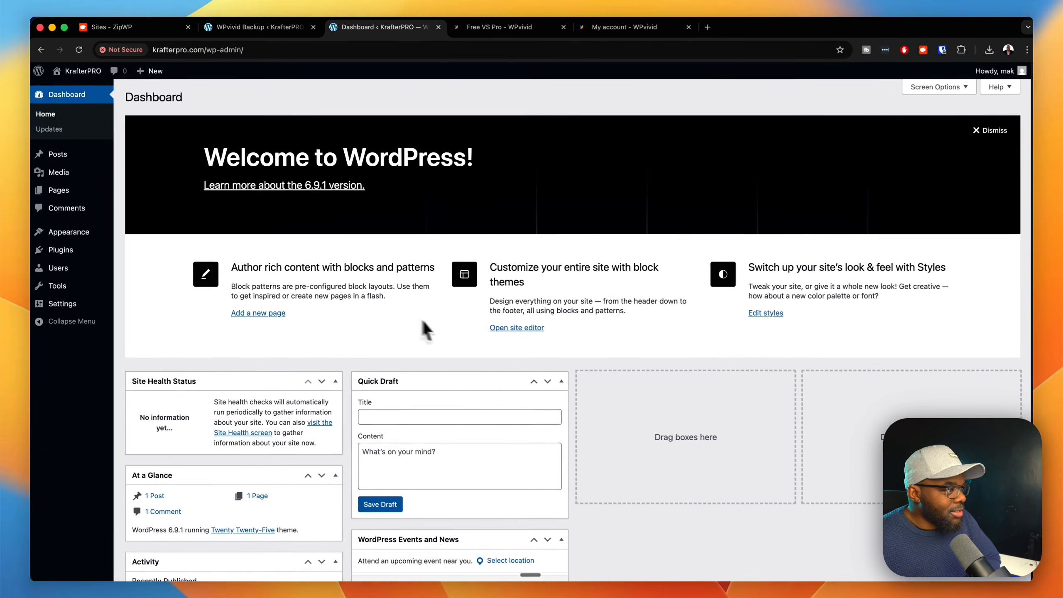
mouse_move(88, 238)
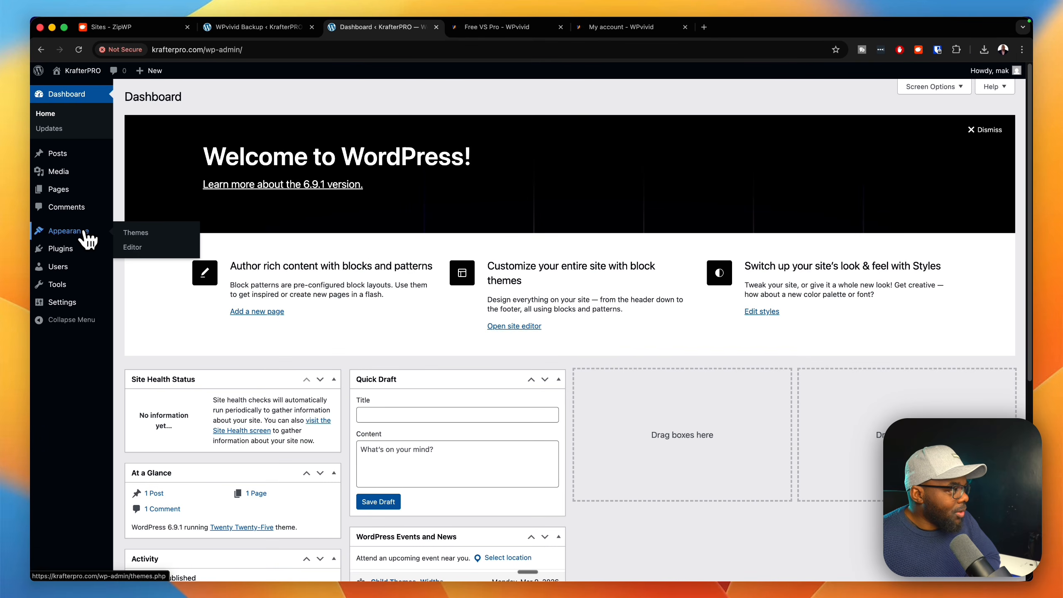
click(135, 232)
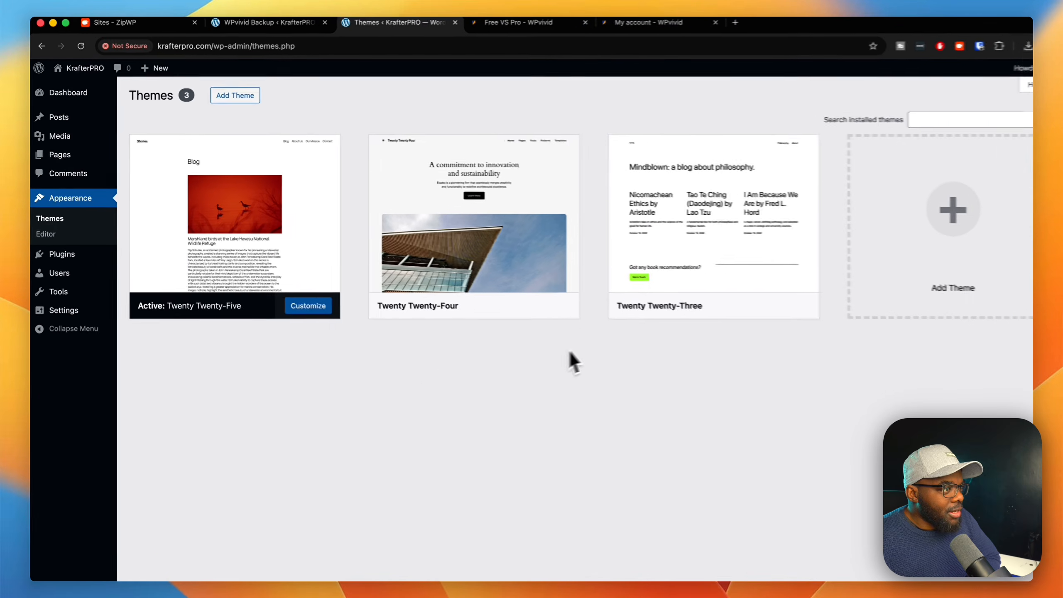
mouse_move(59, 252)
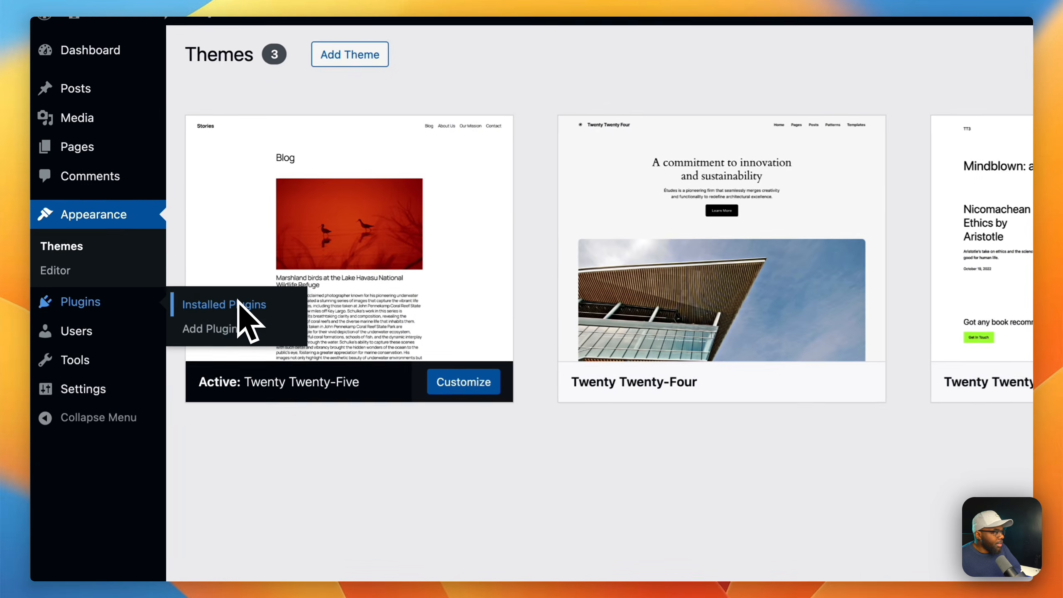
click(237, 302)
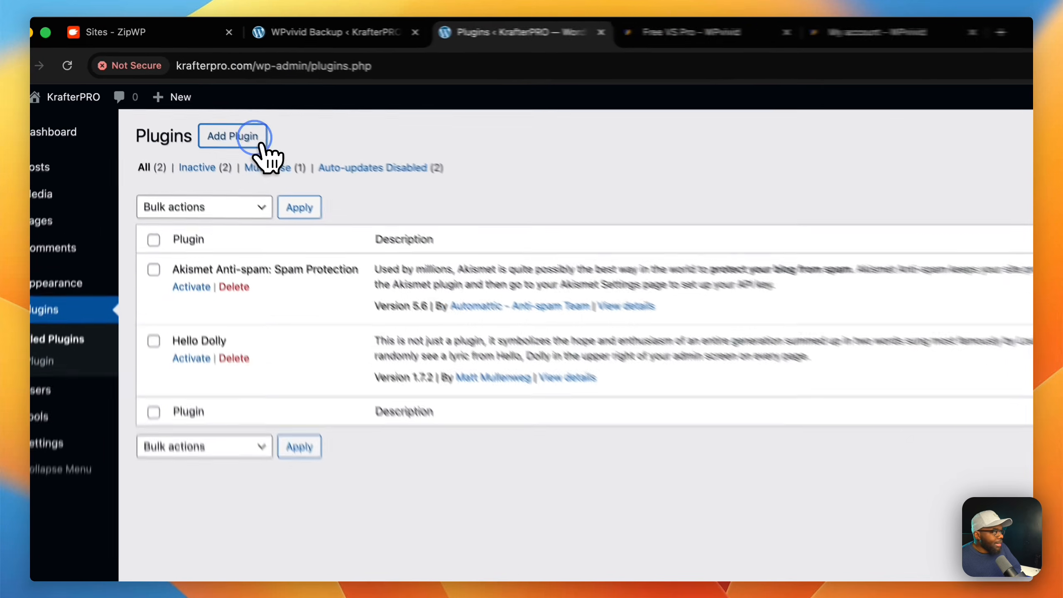
- Search krafterpro.com's plugin directory for "wpvivid" and install and activate WPvivid — Backup, Migration & Staging
click(190, 97)
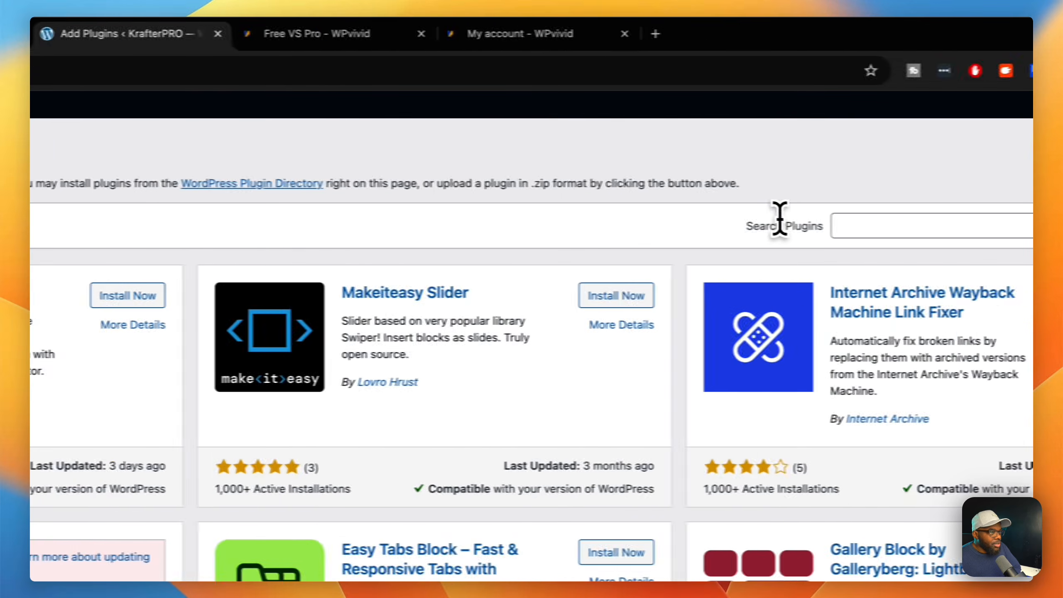
click(775, 226)
text(wpvivid)
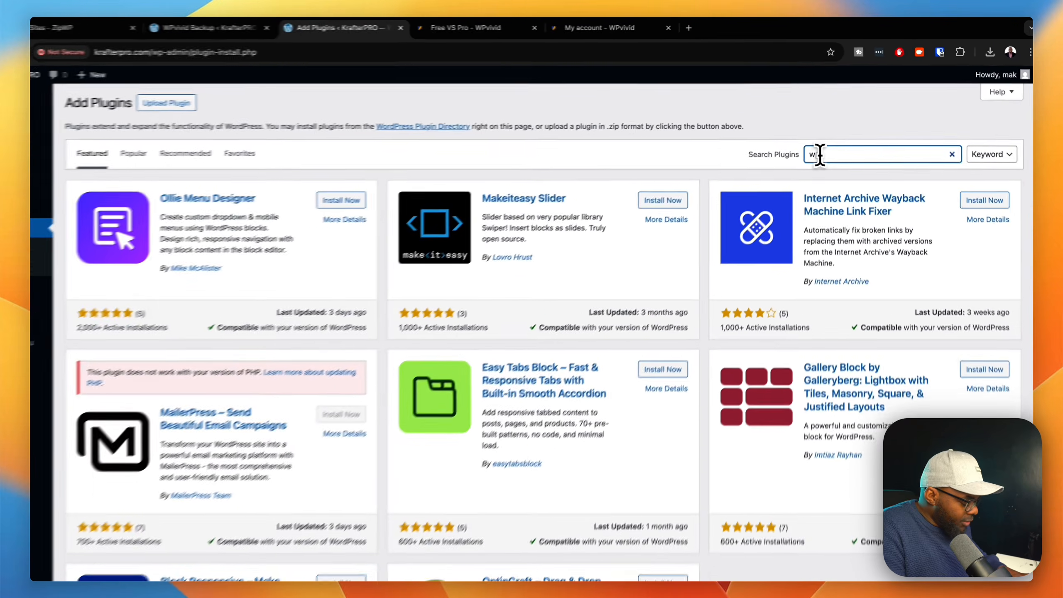
click(376, 212)
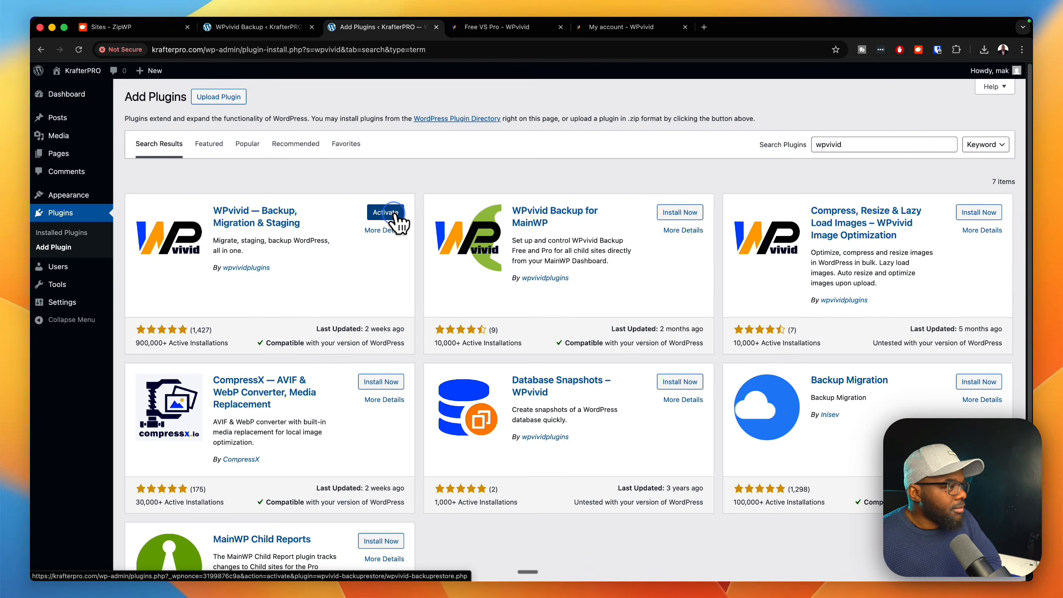
click(394, 214)
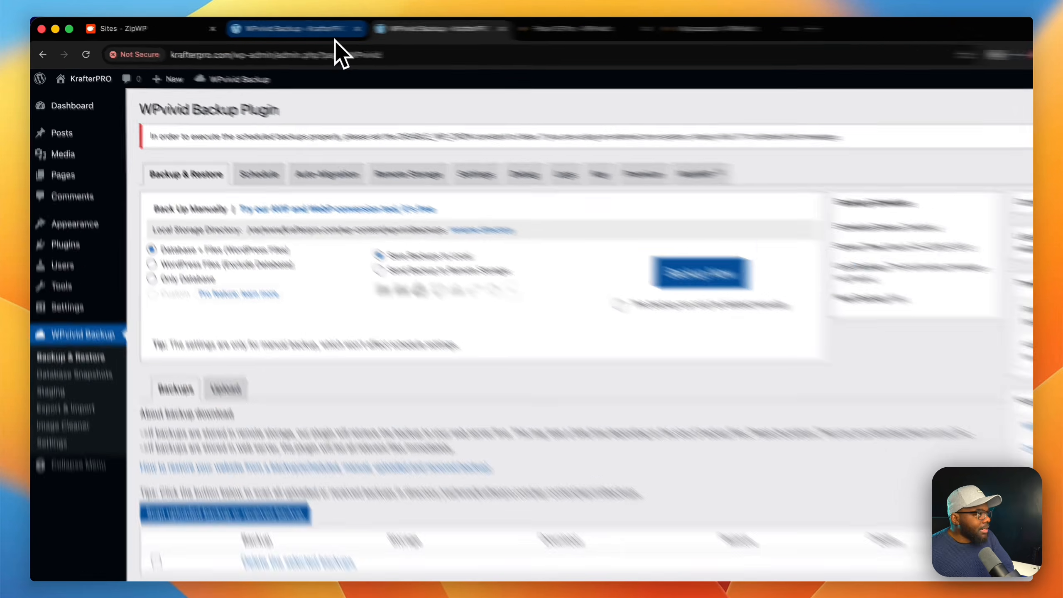
- Back on the KrafterPRO v1.0 site, select the Mar-05-2026 12:02 manual backup and open its downloadable files
click(295, 28)
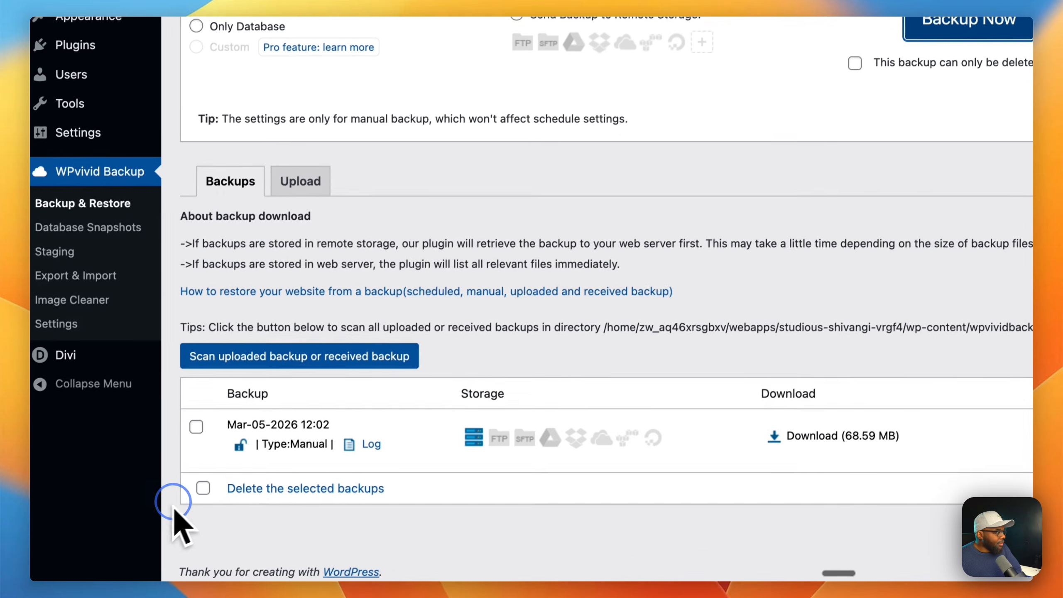
scroll(641, 457, right, 3)
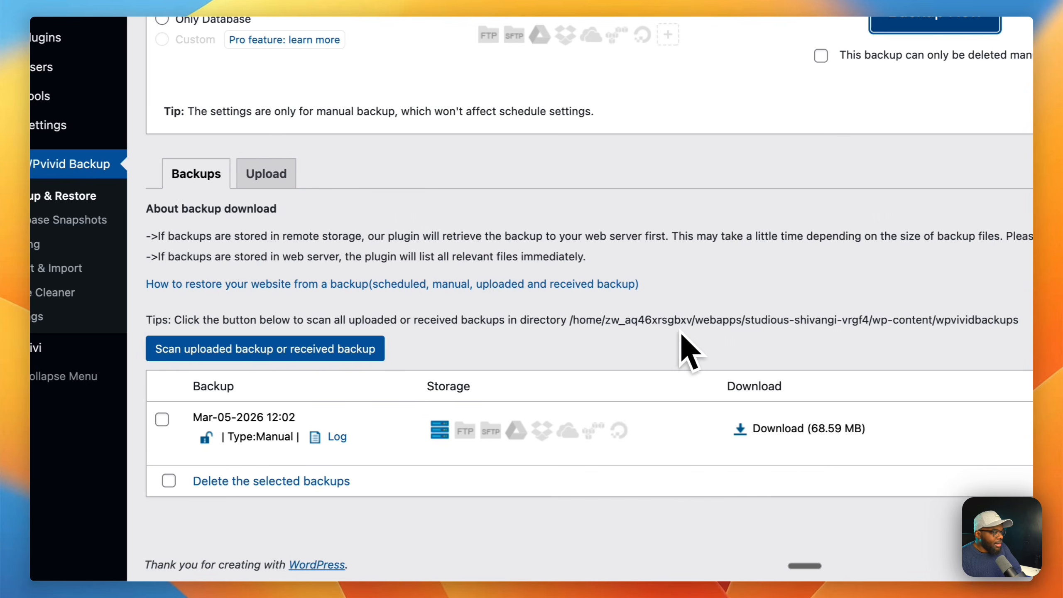
scroll(251, 436, left, 3)
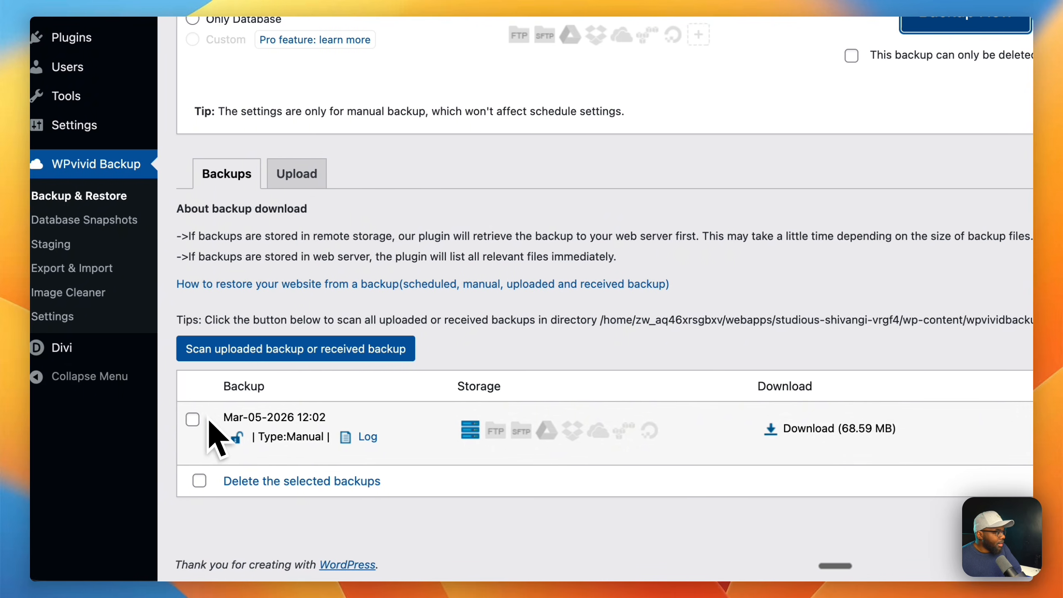
click(201, 418)
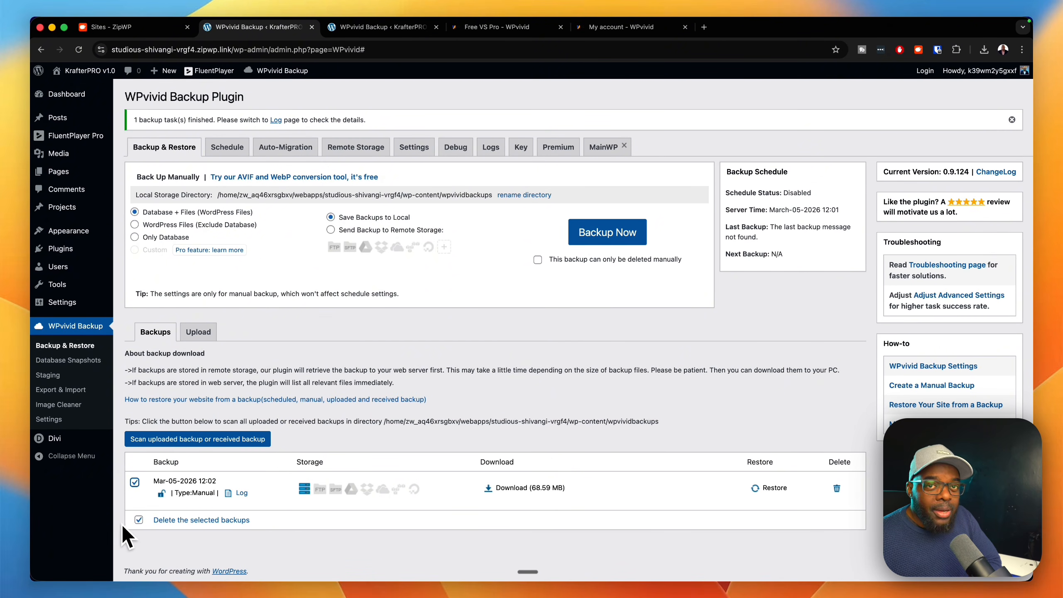
click(530, 488)
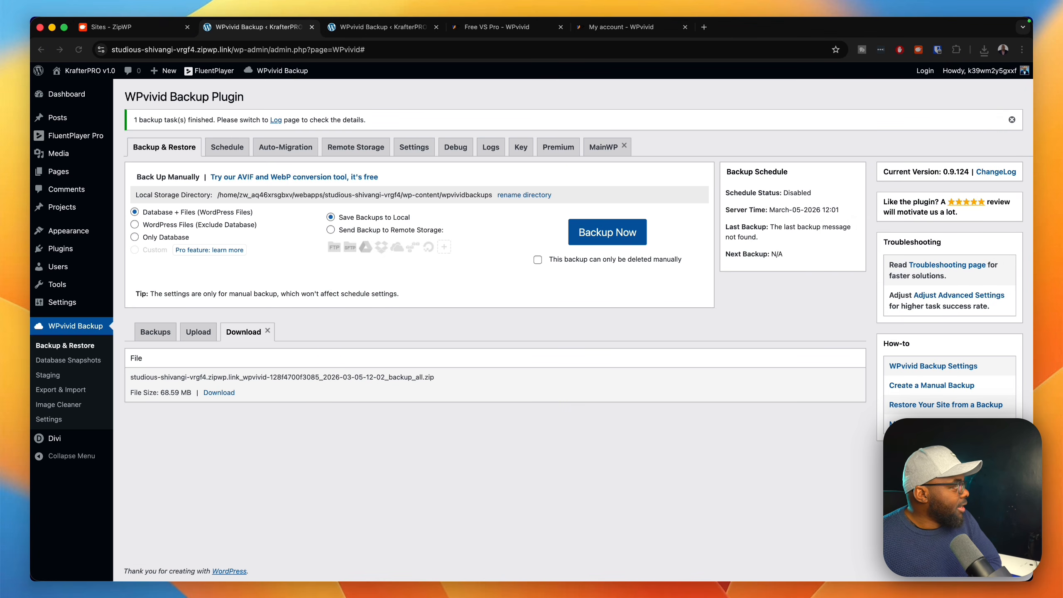
drag(31, 333, 589, 121)
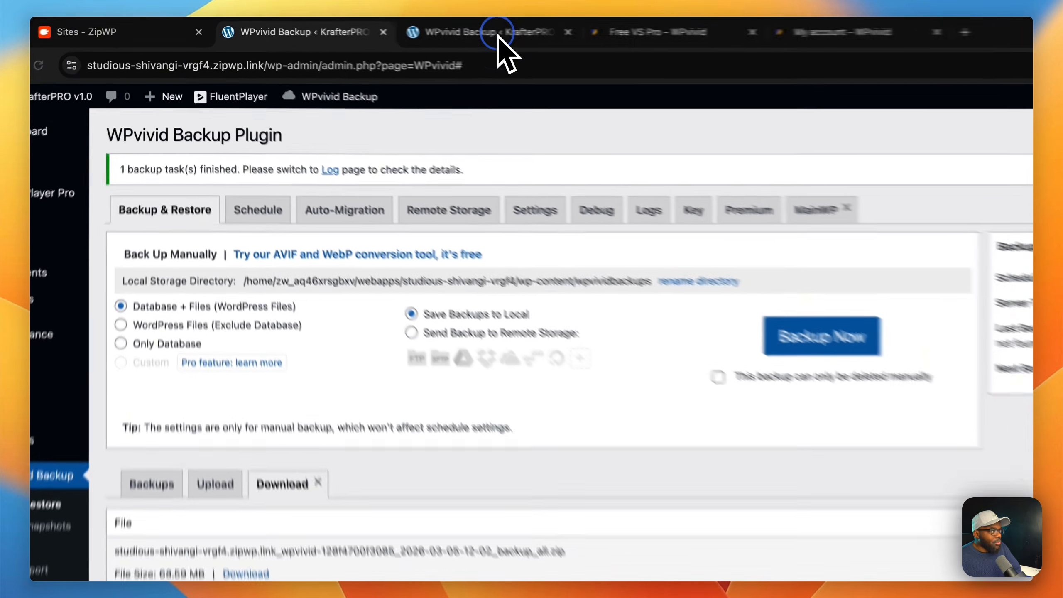
click(386, 28)
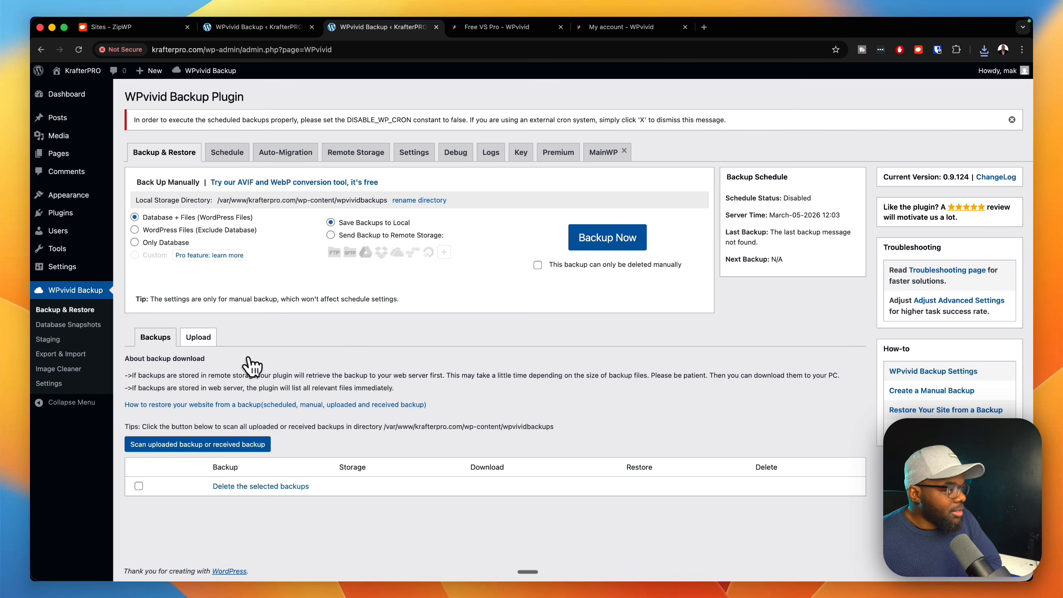
click(197, 338)
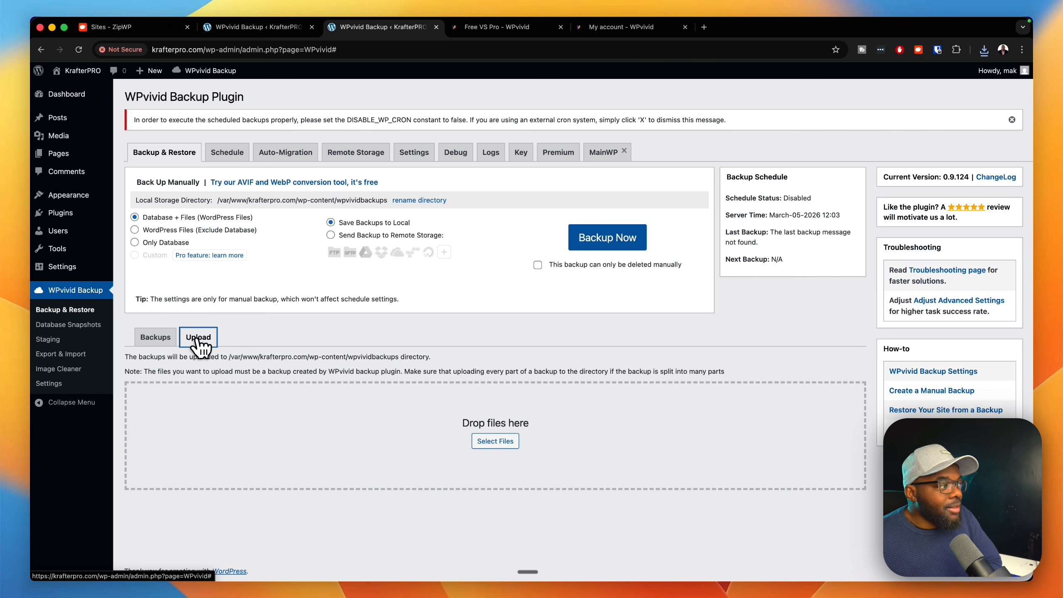
drag(31, 293, 593, 107)
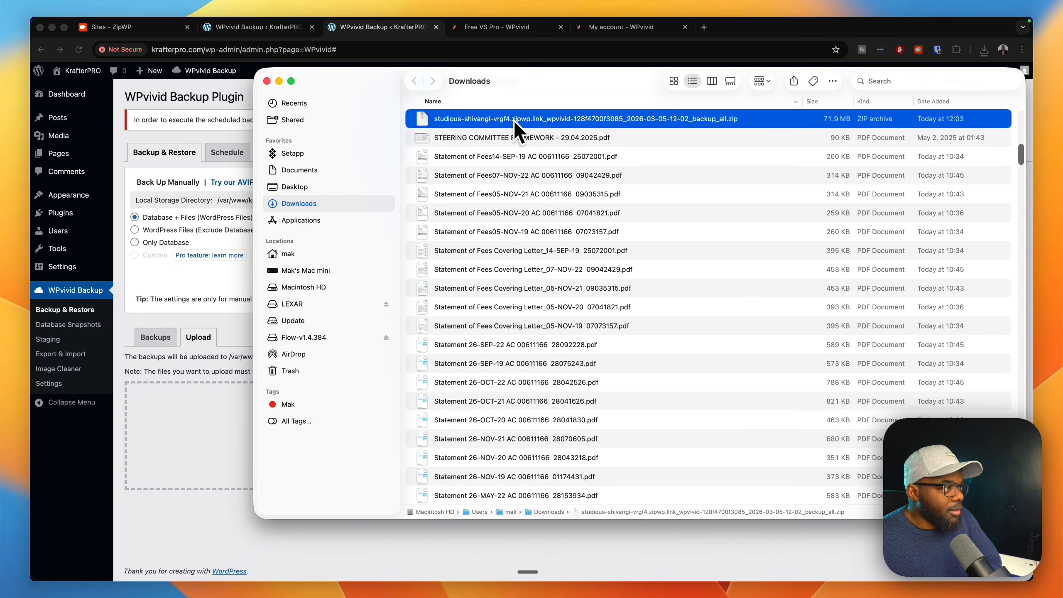
click(204, 454)
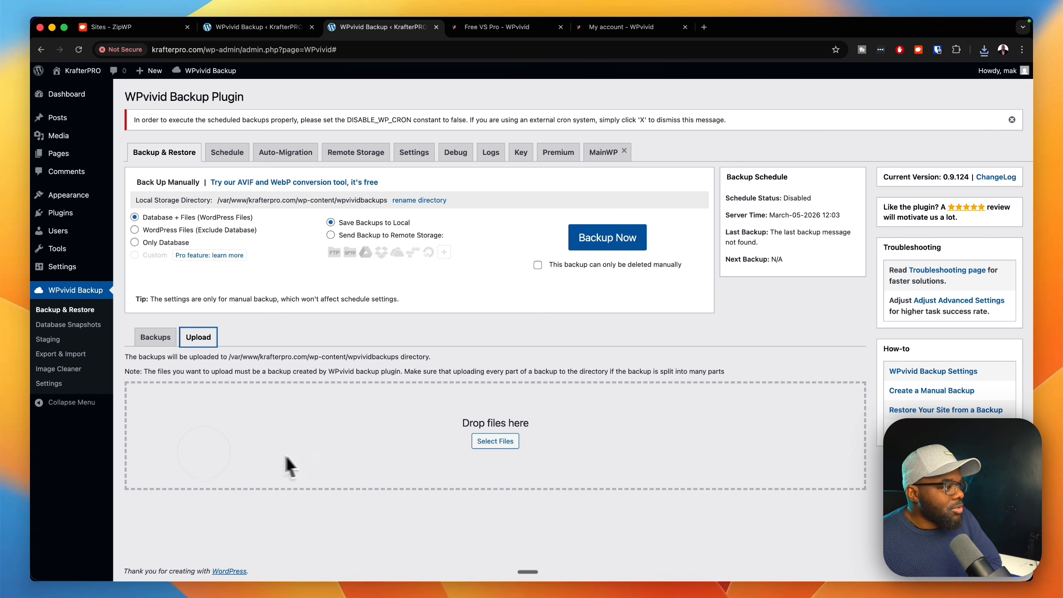
click(489, 444)
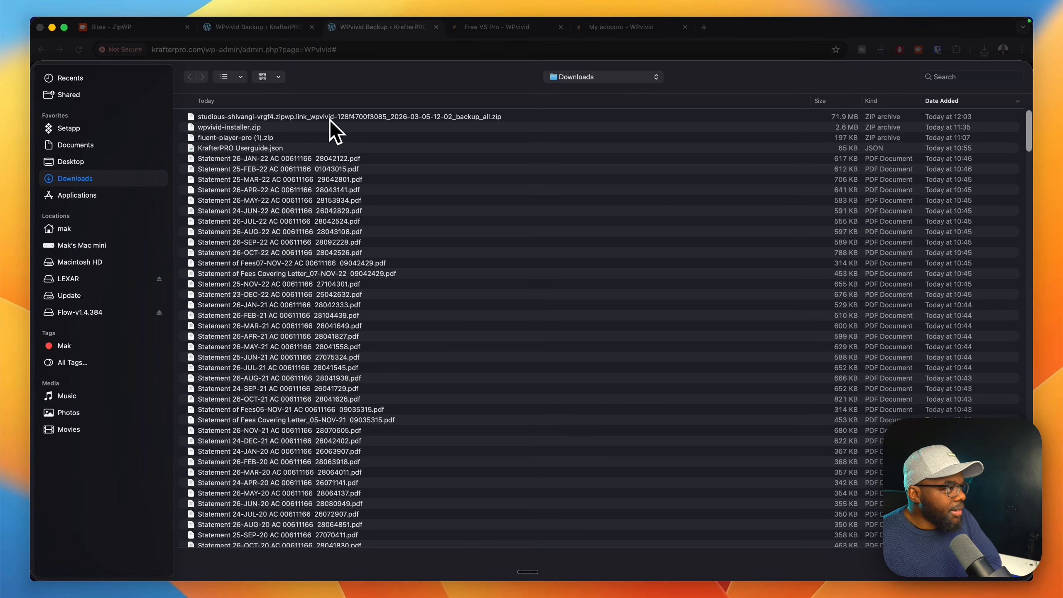
click(331, 117)
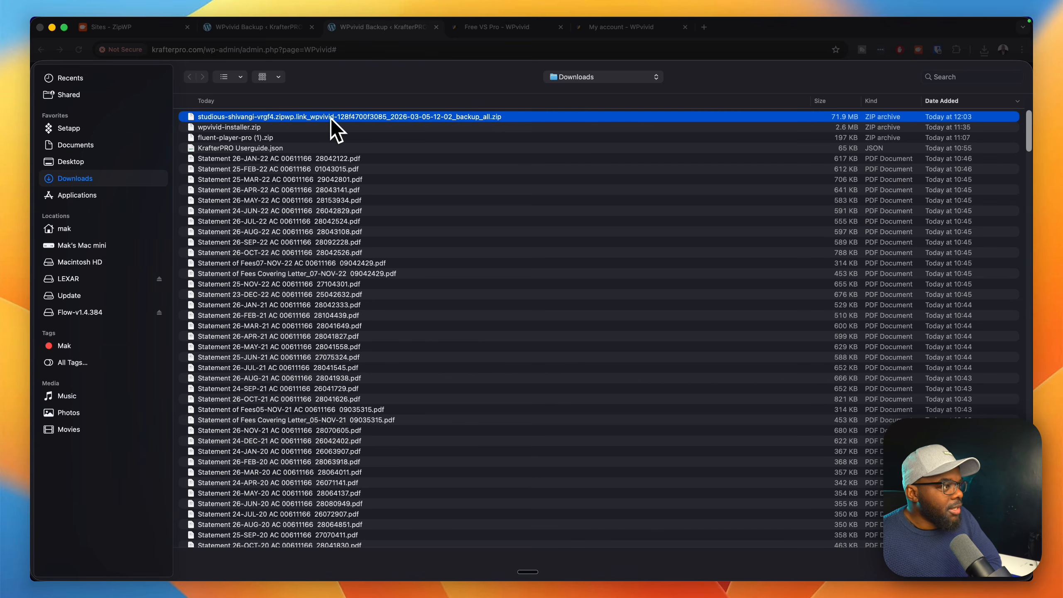
double_click(330, 118)
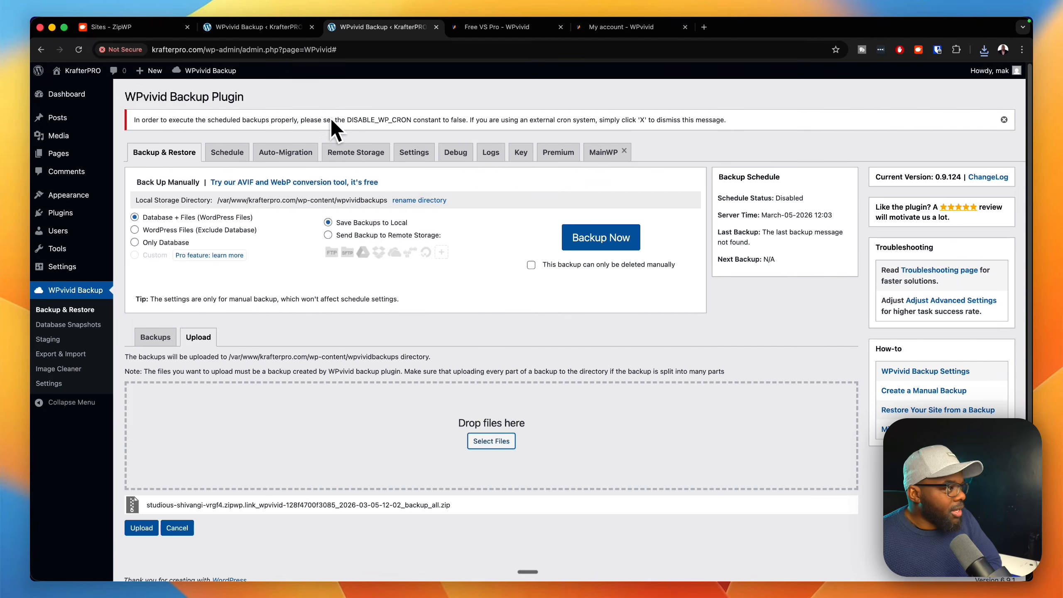
click(142, 529)
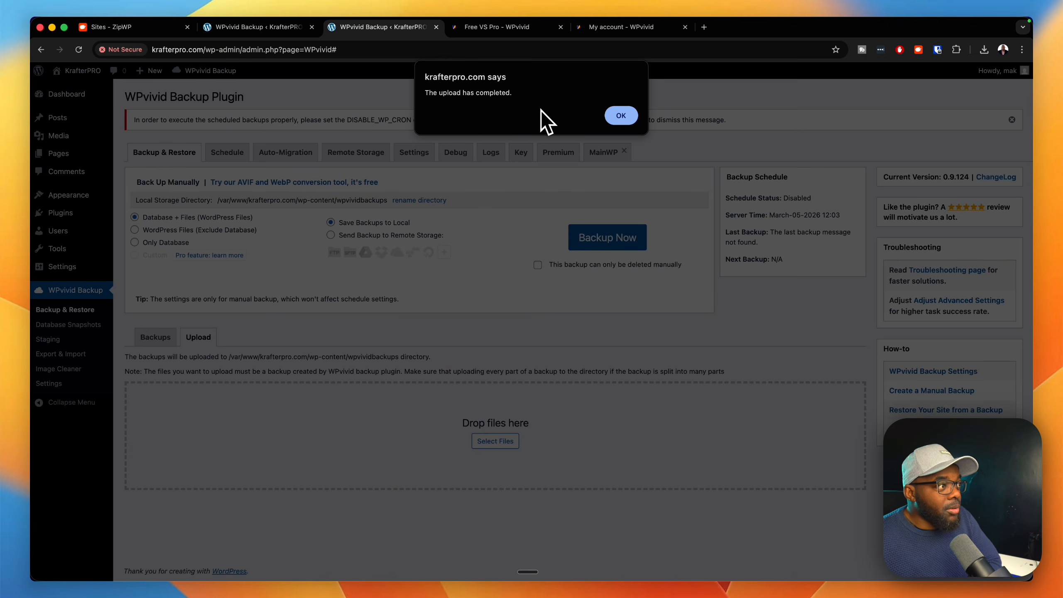
click(620, 116)
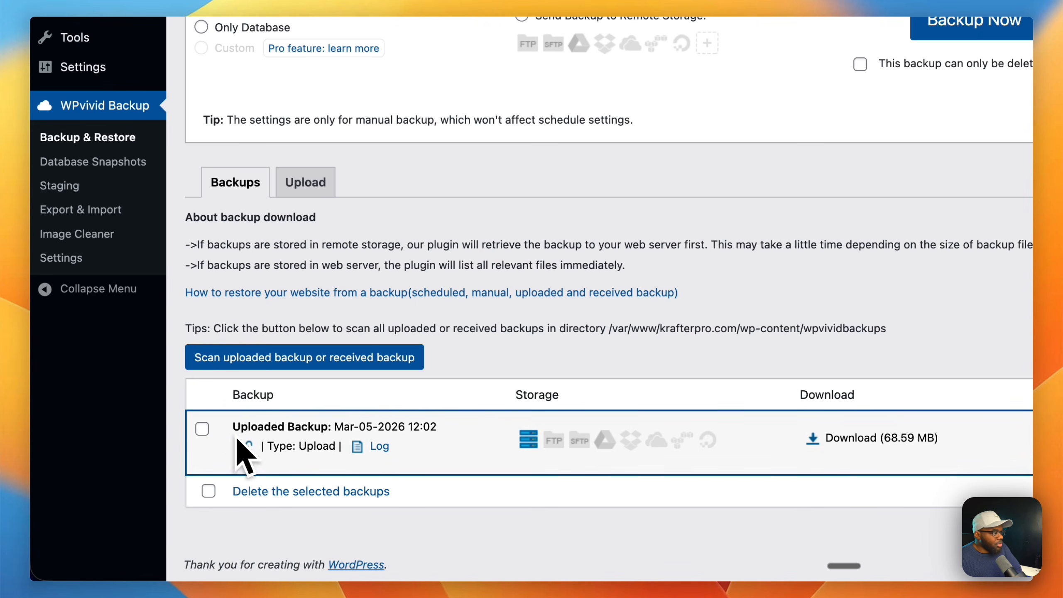
- Restore the uploaded Mar-05-2026 12:02 backup onto krafterpro.com and acknowledge its completion
click(203, 429)
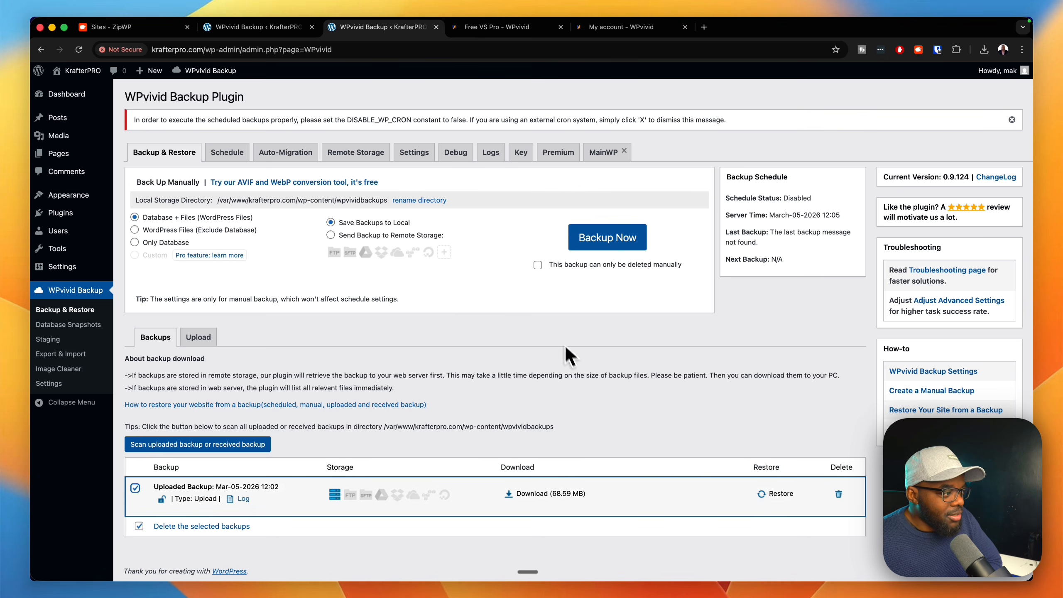
click(781, 493)
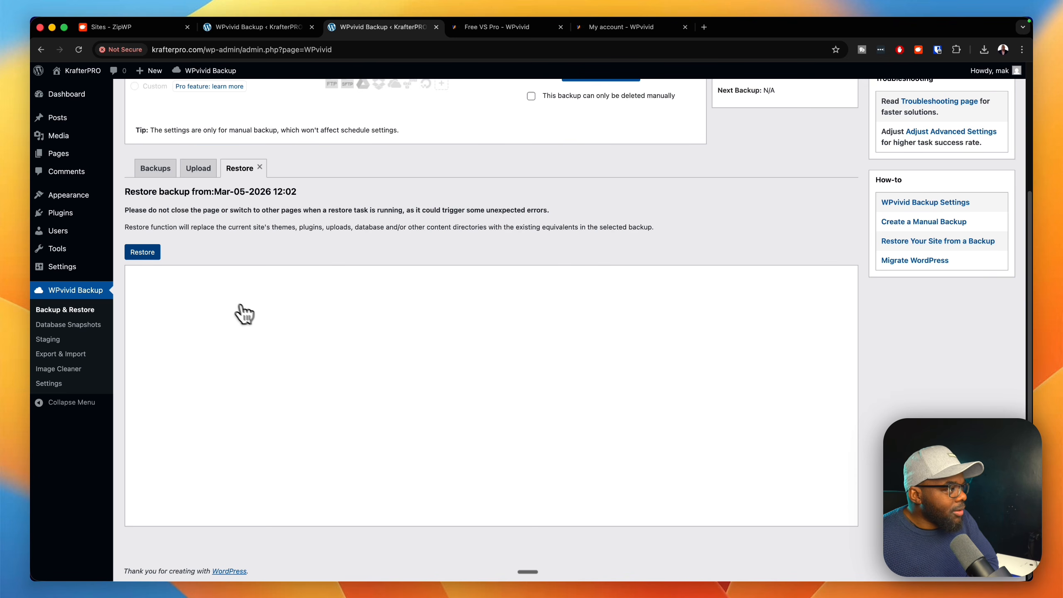
click(140, 256)
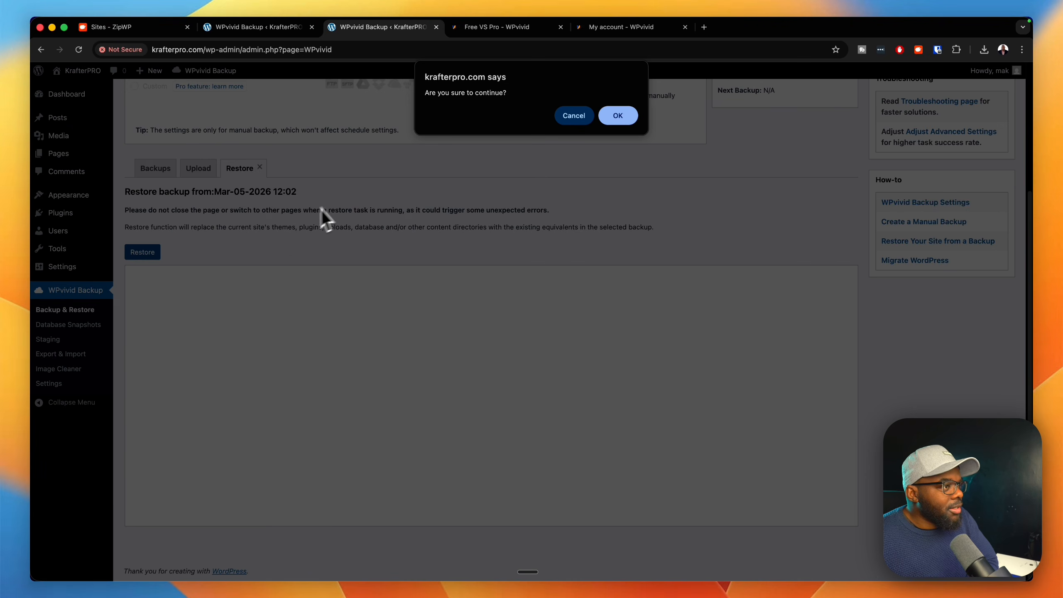
click(616, 118)
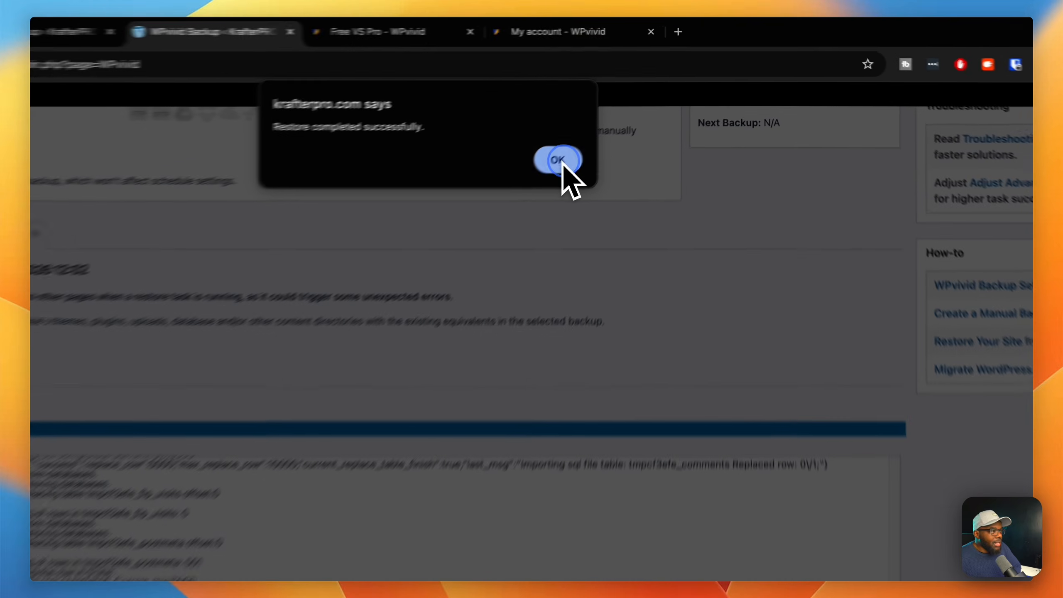
click(616, 118)
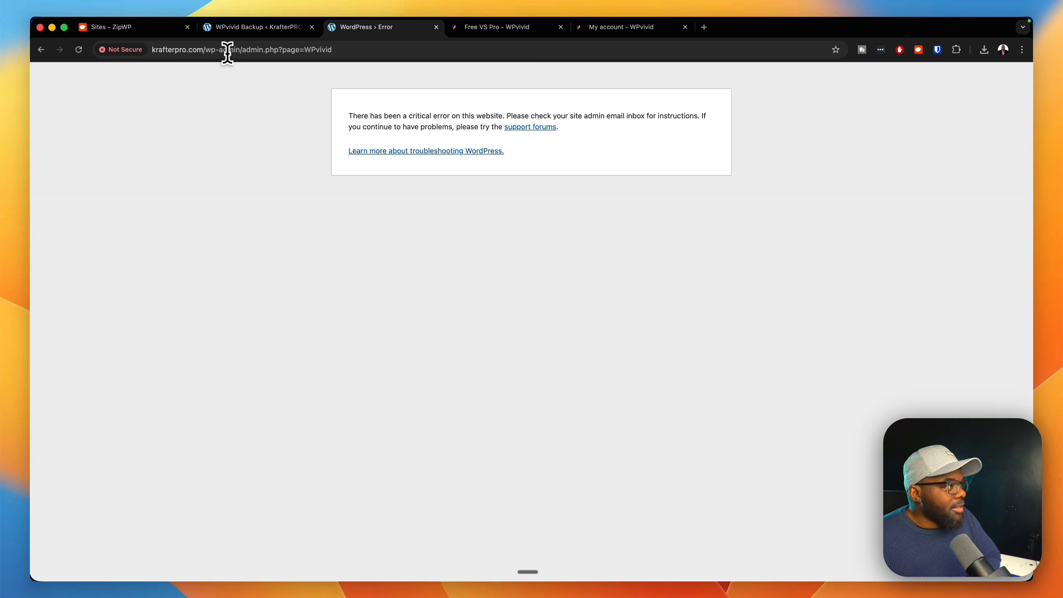
- Open the krafterpro.com homepage and look through the restored page down to its footer
drag(205, 49, 358, 49)
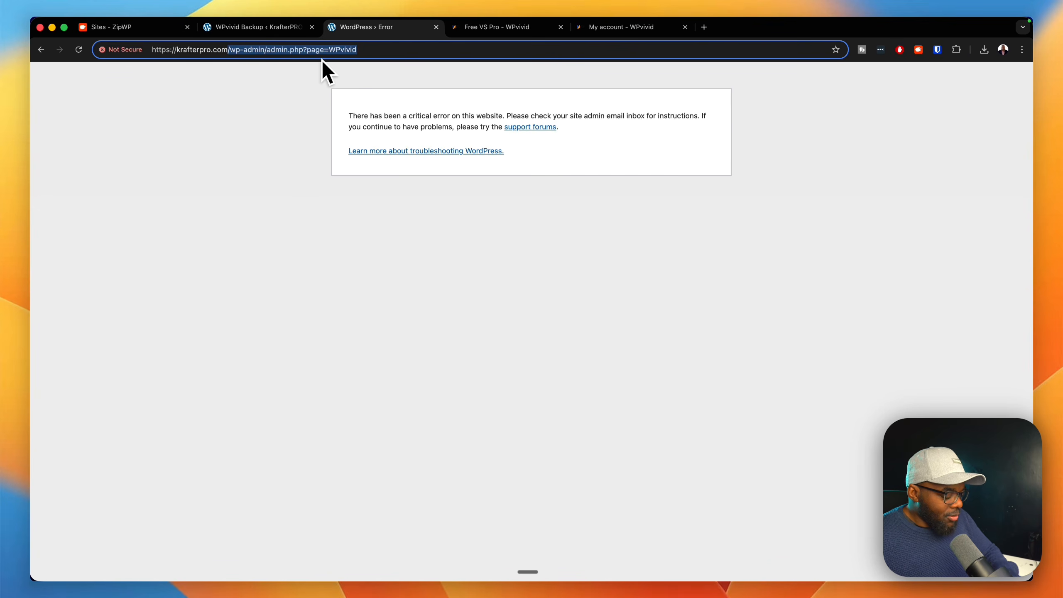
key(BackSpace)
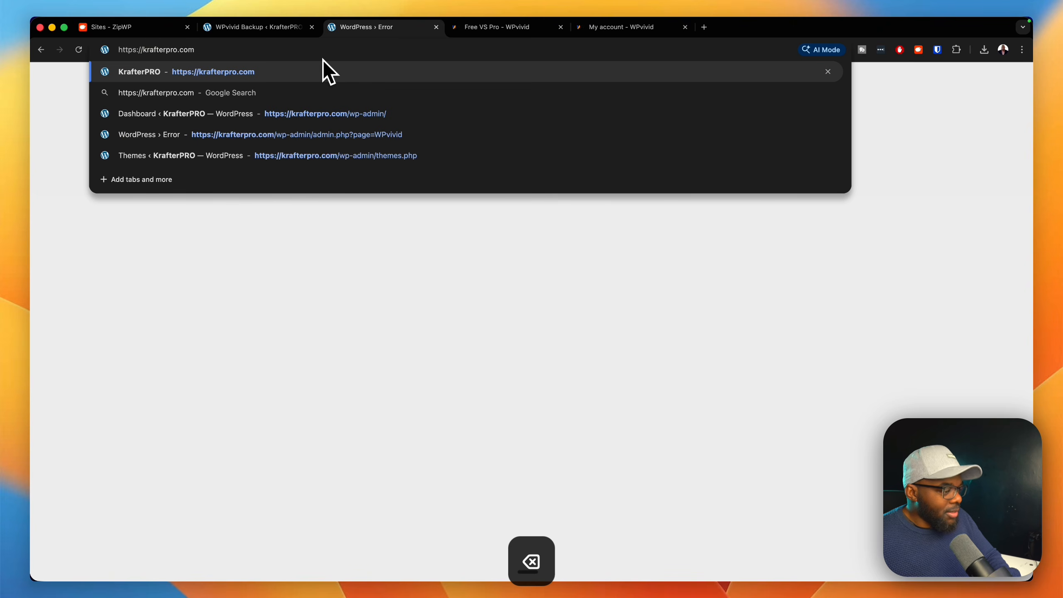
key(Return)
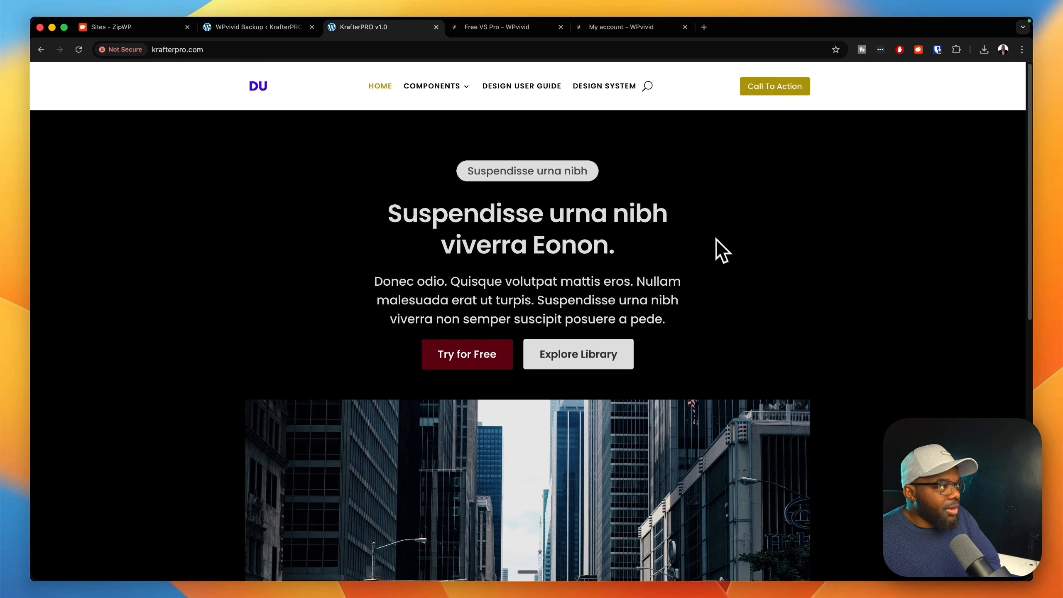
scroll(814, 292, down, 15)
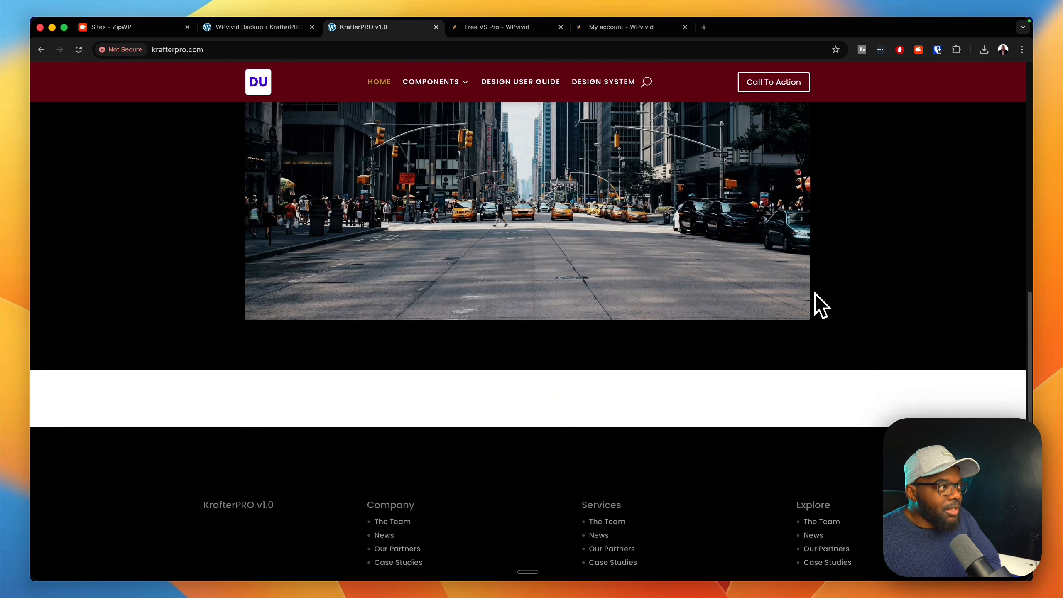
scroll(815, 292, up, 15)
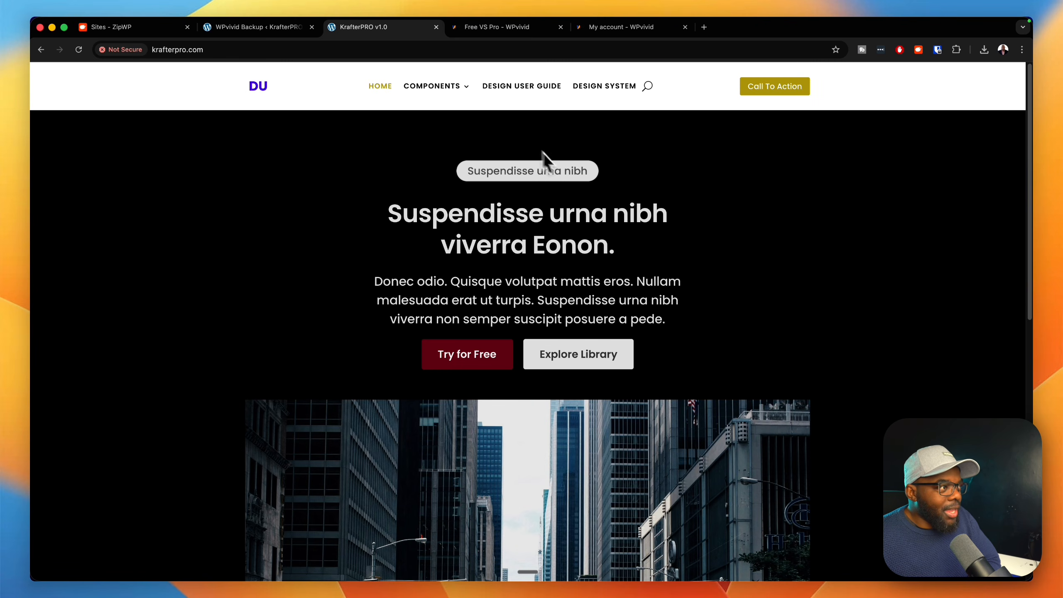
- Open the sandbox site's front page and compare its address and content with the krafterpro.com homepage
click(302, 27)
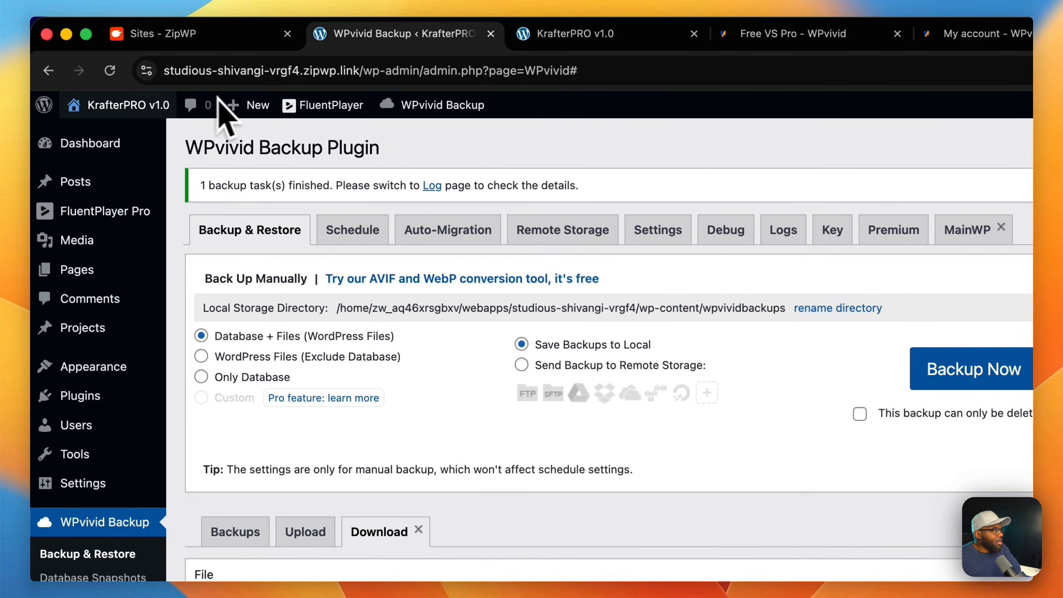
mouse_move(145, 108)
click(107, 135)
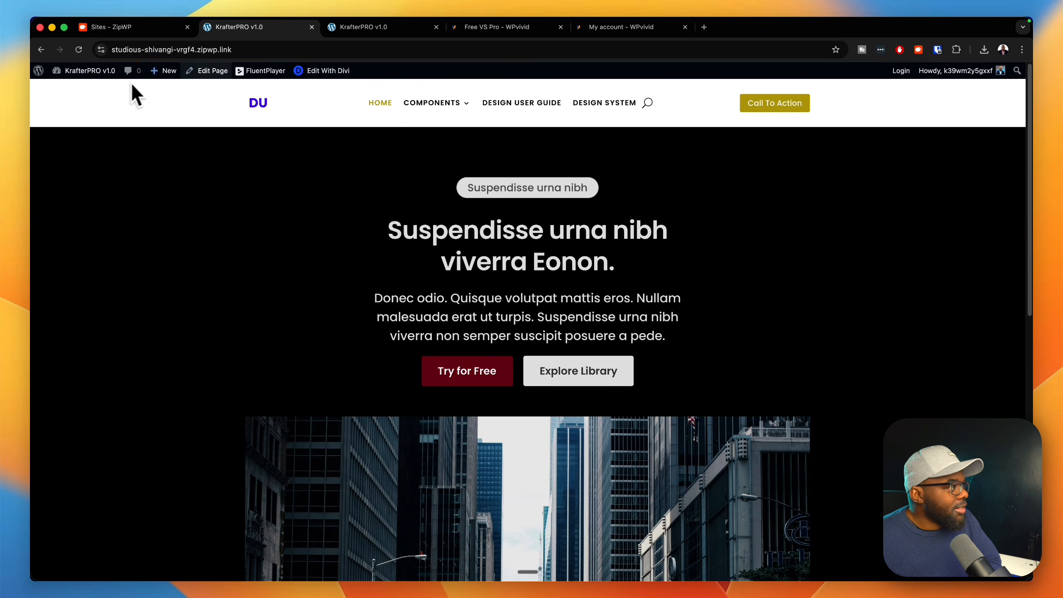
click(202, 49)
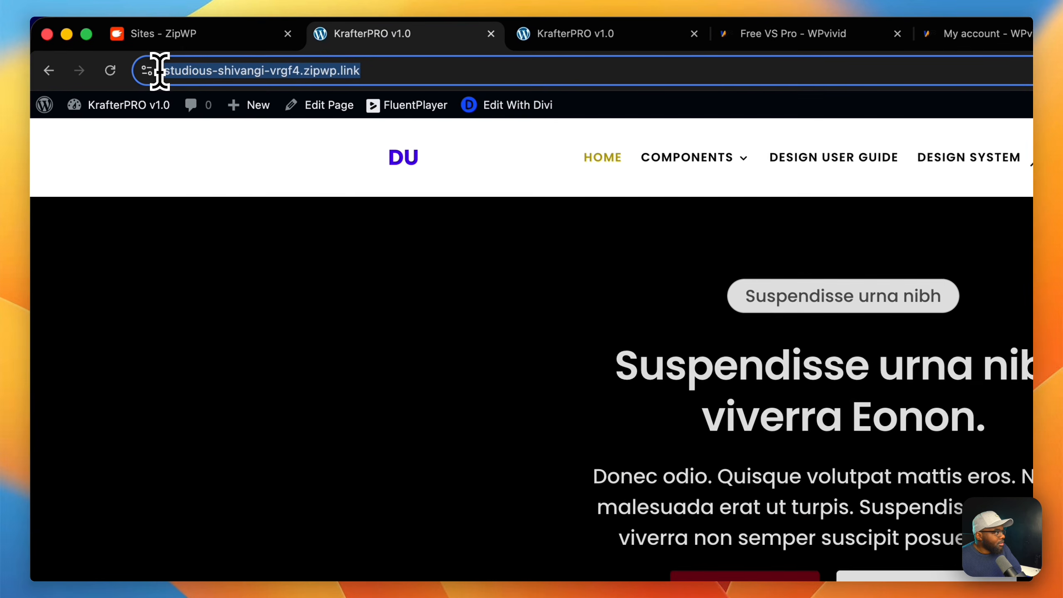
click(591, 38)
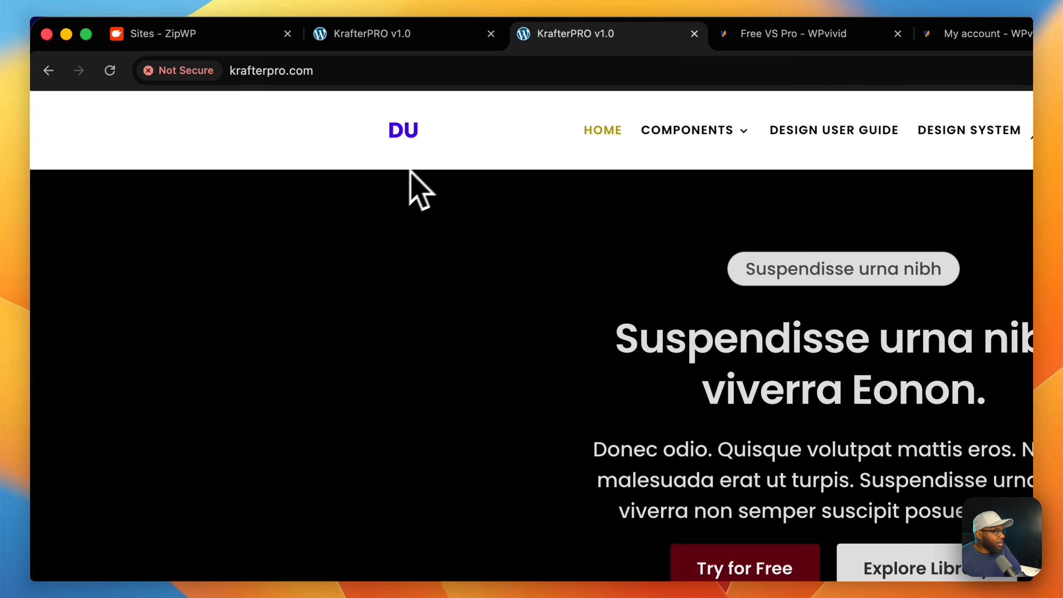
click(345, 73)
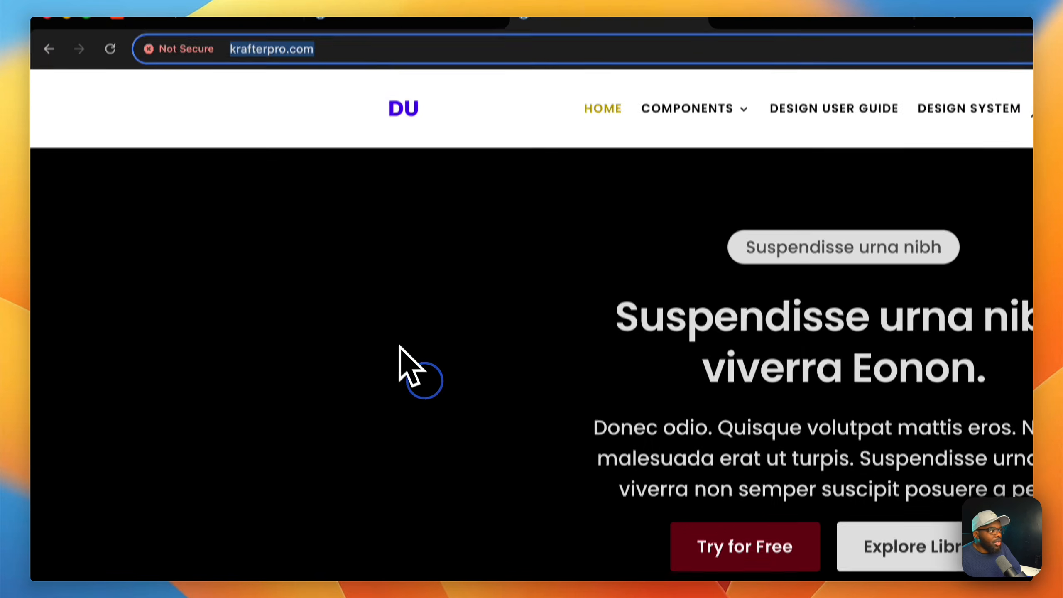
scroll(400, 347, down, 10)
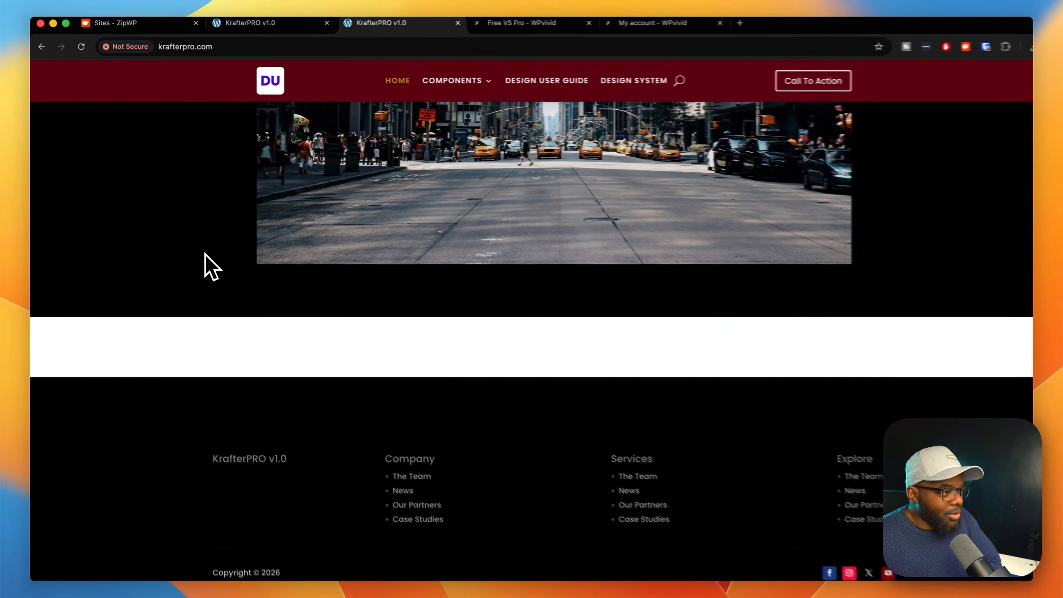
scroll(205, 254, up, 10)
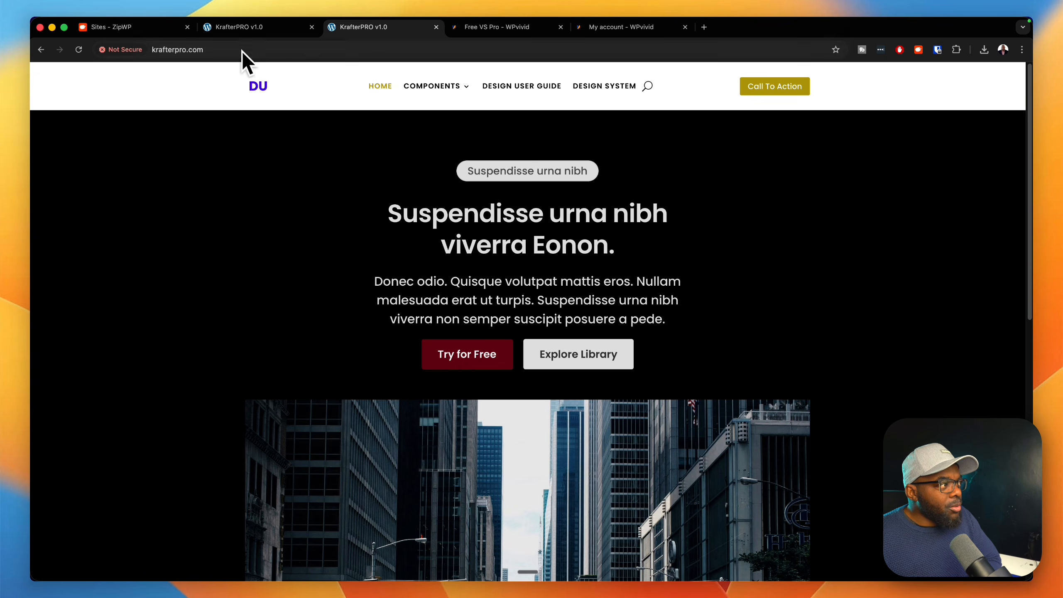
click(243, 29)
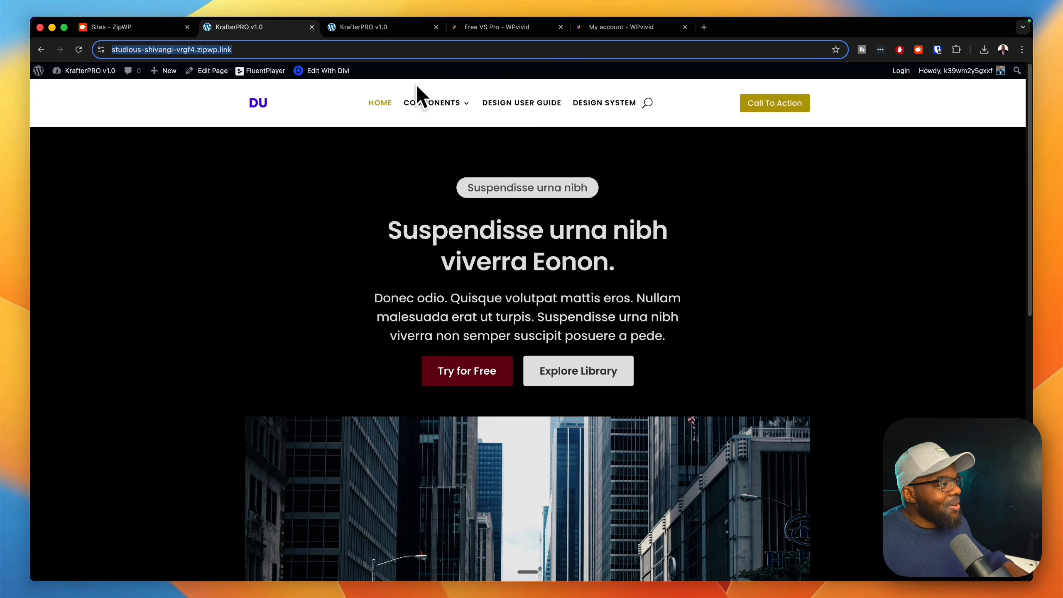
- Switch to ZipWP and display the login credentials of the KrafterPRO v1.0 sandbox site
click(166, 28)
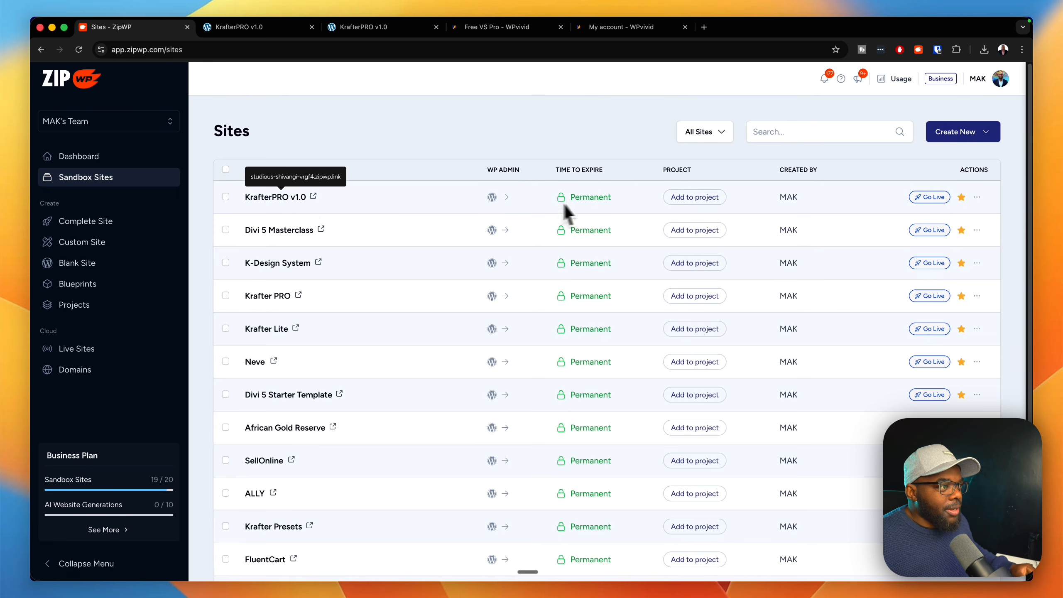
click(977, 197)
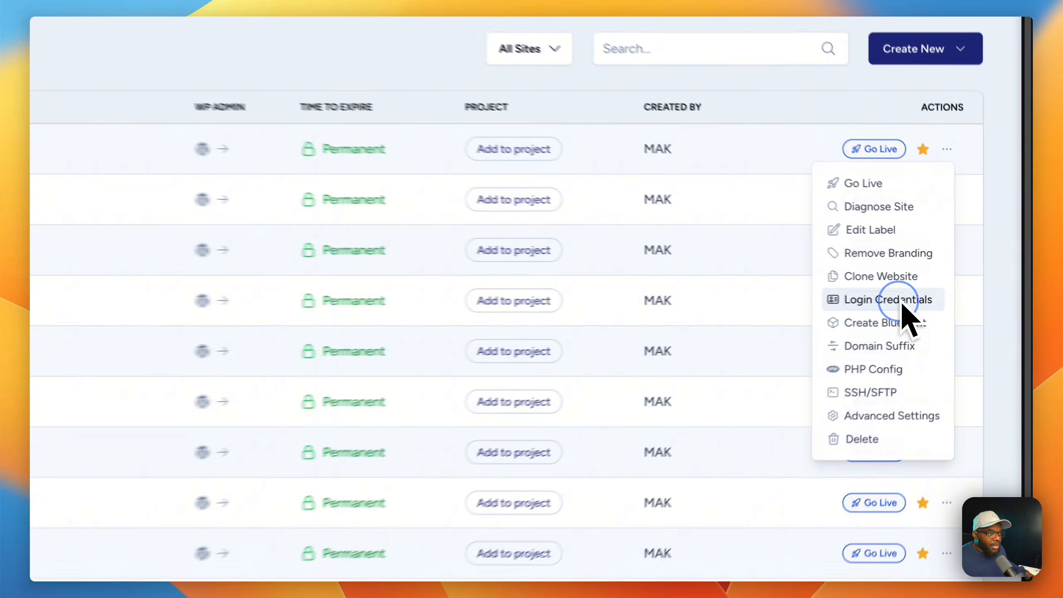
click(951, 296)
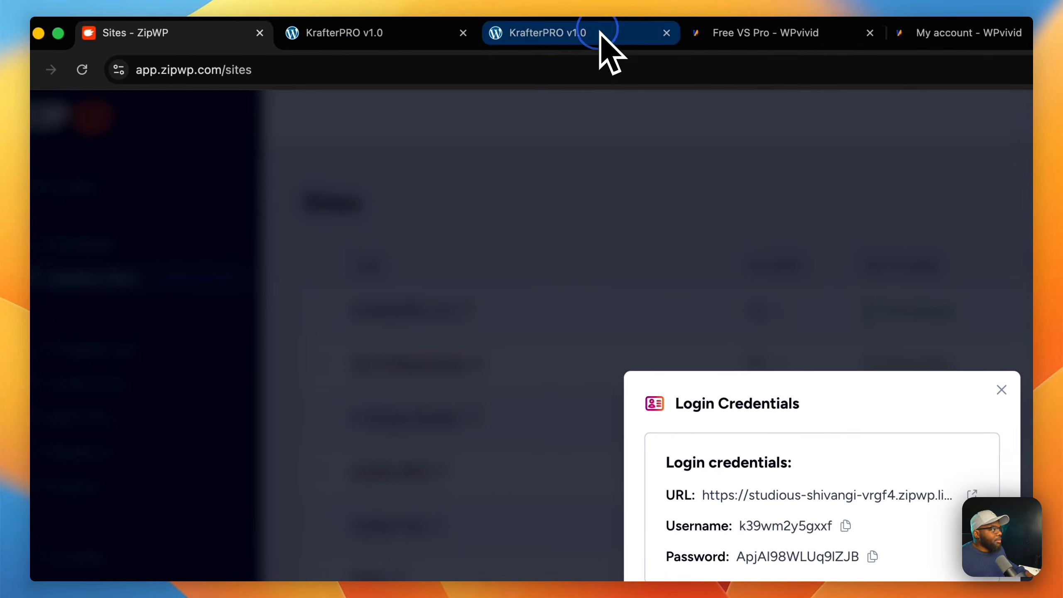
- Return to the migrated site and open its admin login page at krafterpro.com/wp-admin
click(597, 36)
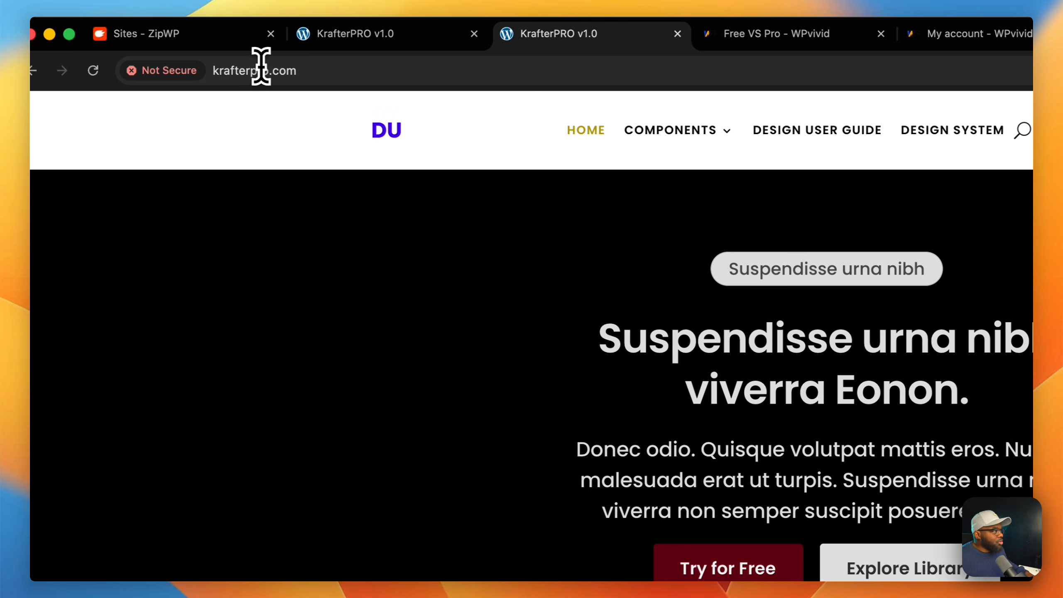
click(354, 71)
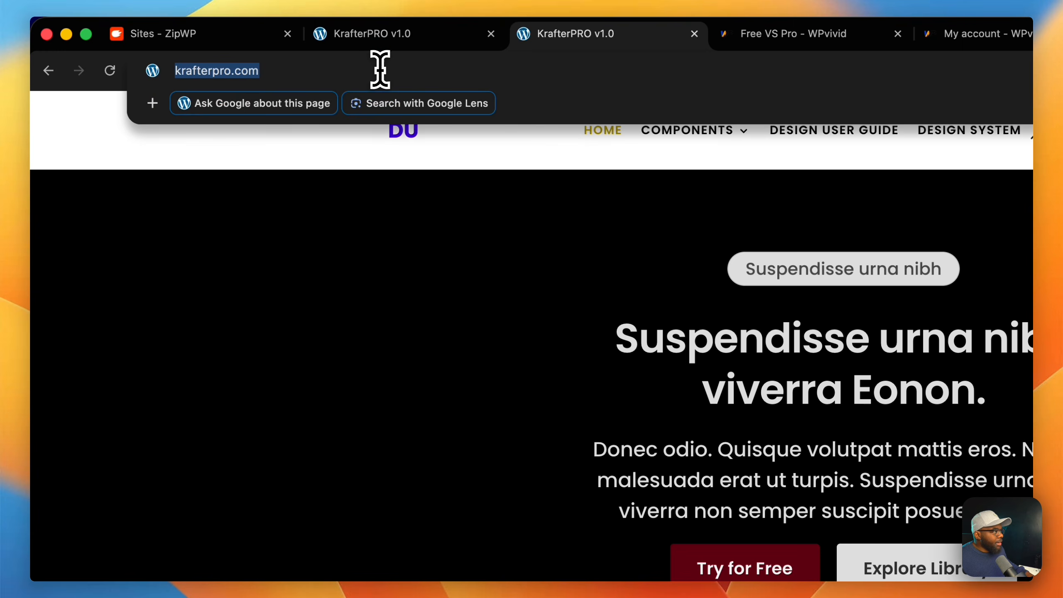
click(379, 70)
text(/)
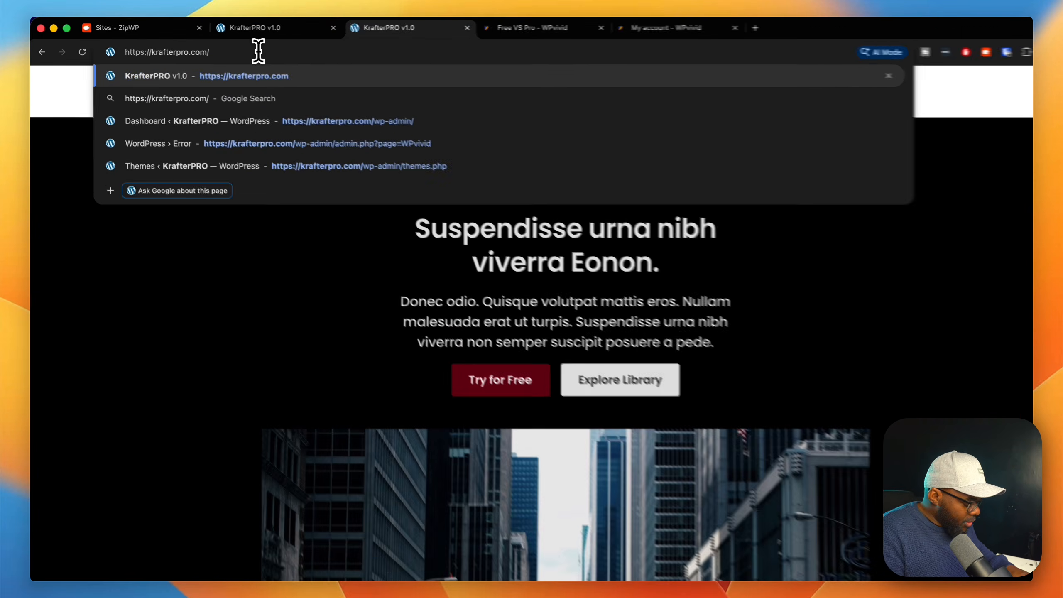
text(wp-admin)
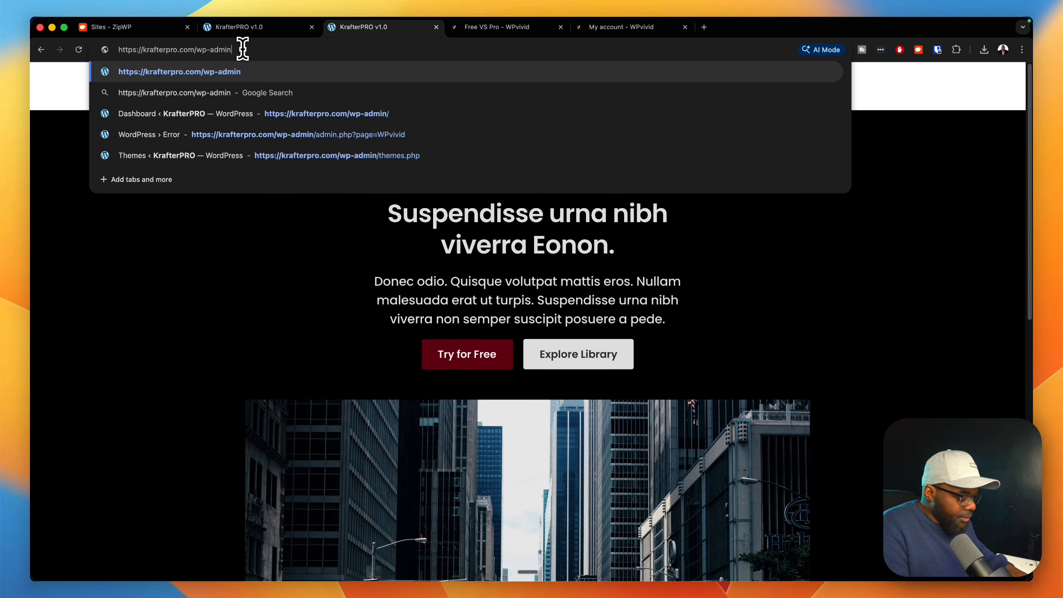
key(Return)
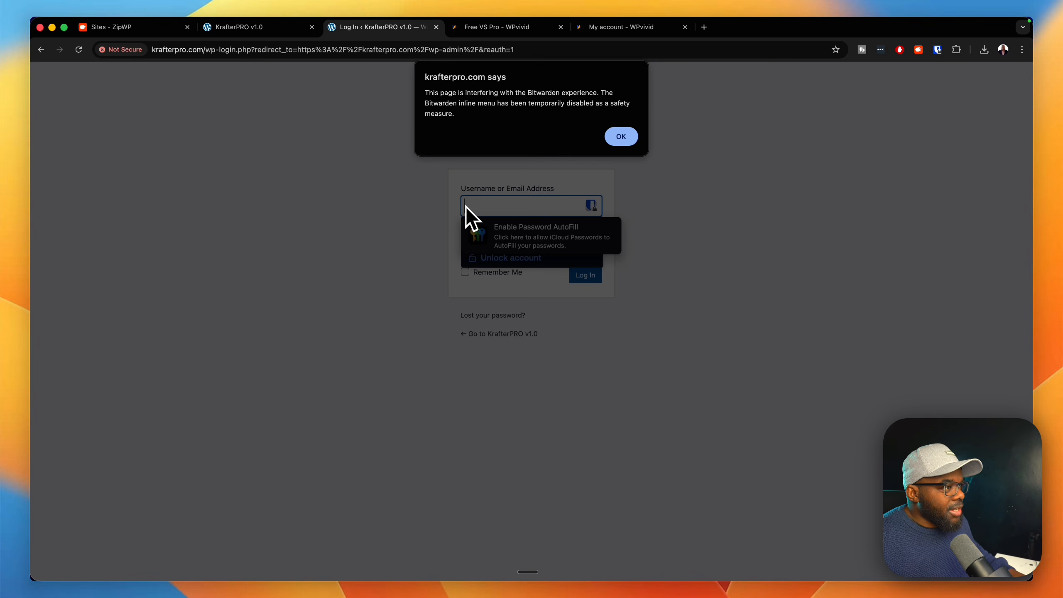
- Dismiss the Bitwarden notice and fill in the krafterpro.com login form with the sandbox username and the password copied from ZipWP
click(621, 137)
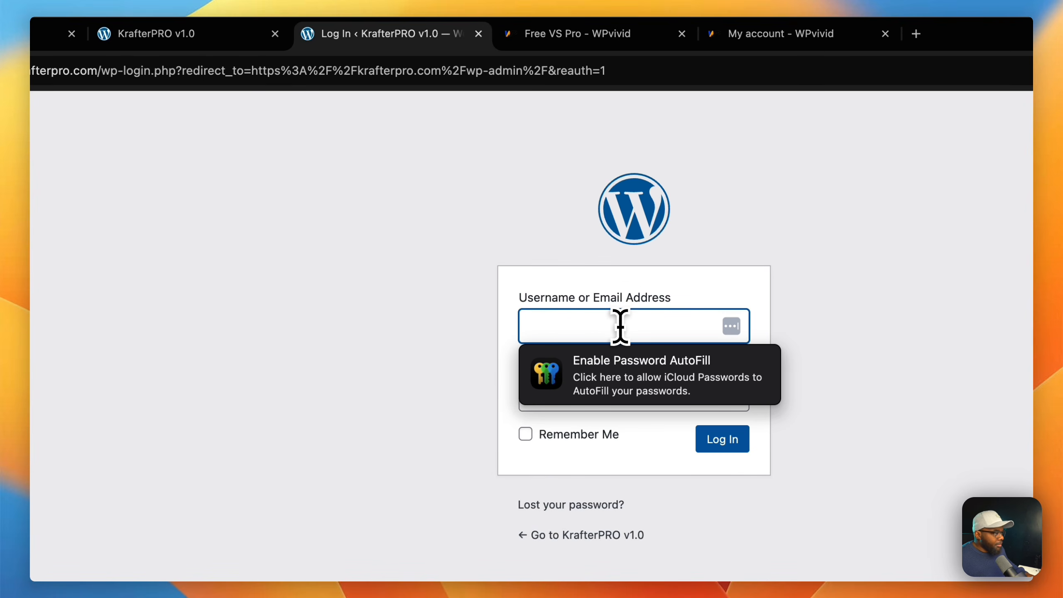
key(super+v)
click(202, 33)
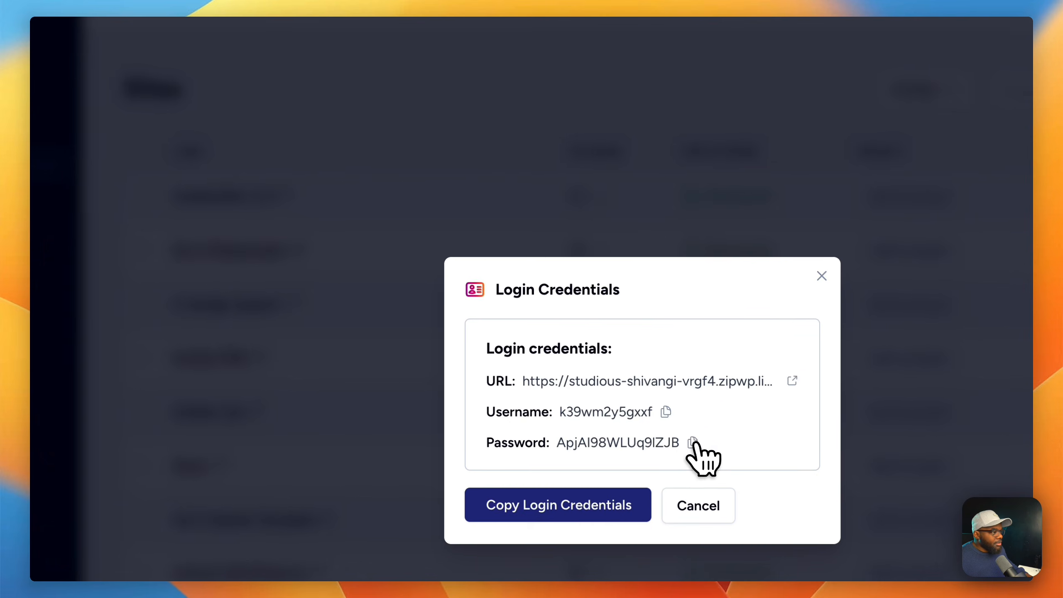
click(794, 498)
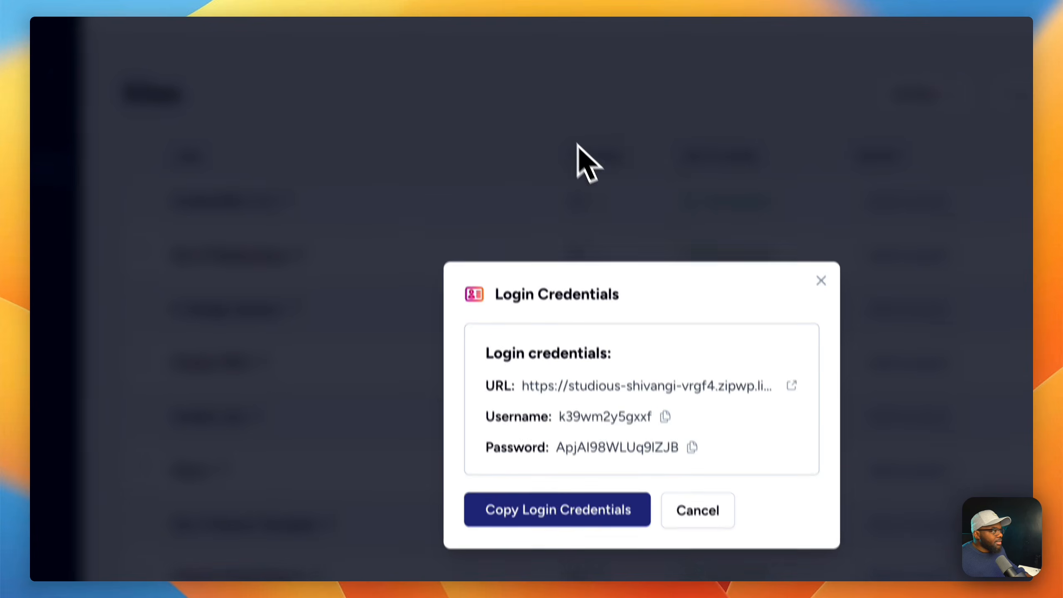
click(472, 19)
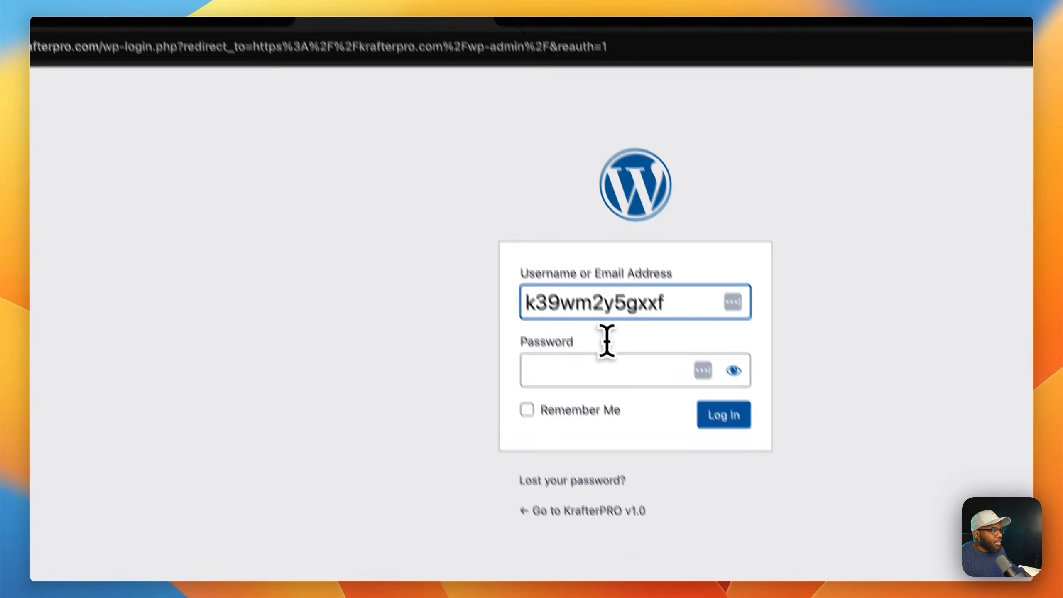
click(611, 370)
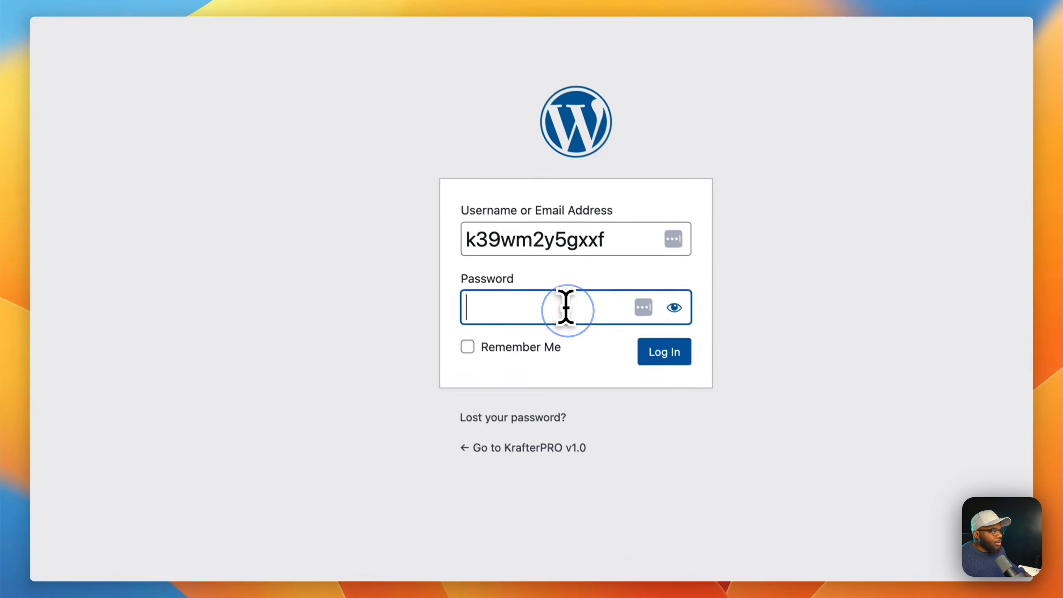
key(super+v)
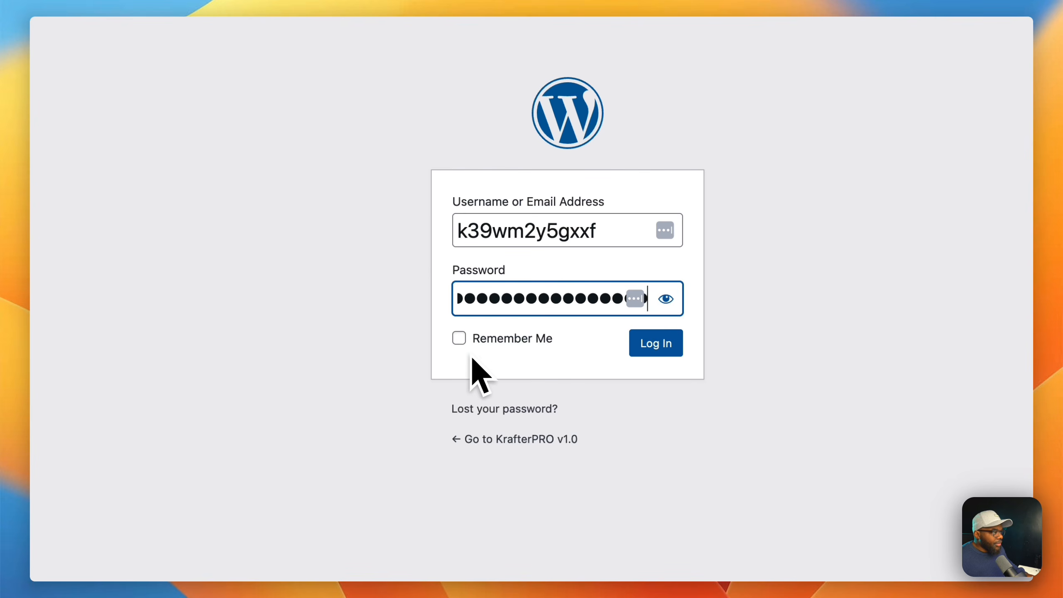
- Log in to krafterpro.com with Remember Me enabled and check the address of the migrated site's dashboard
click(460, 339)
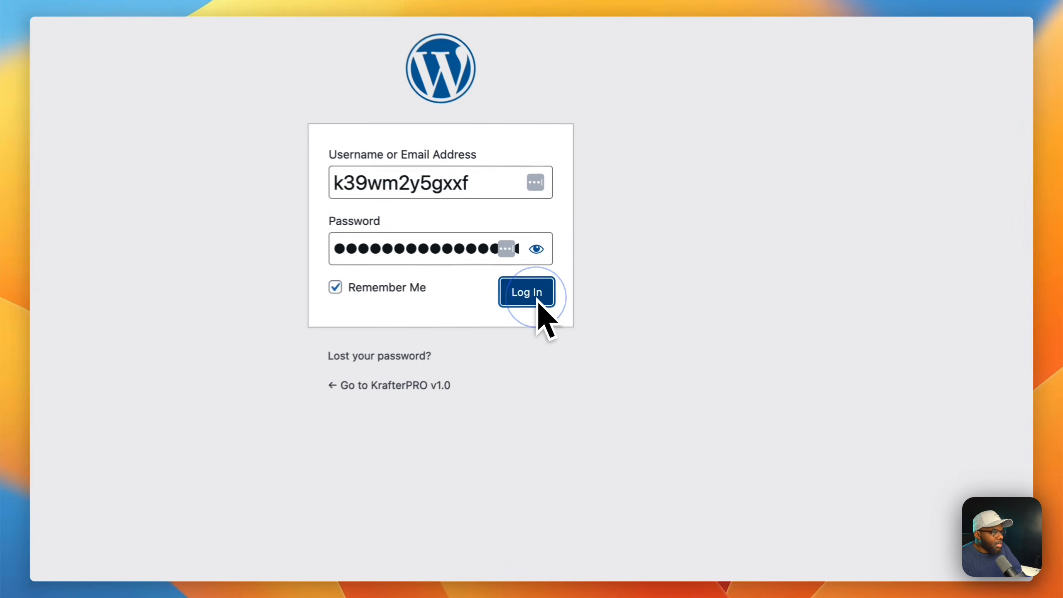
click(572, 286)
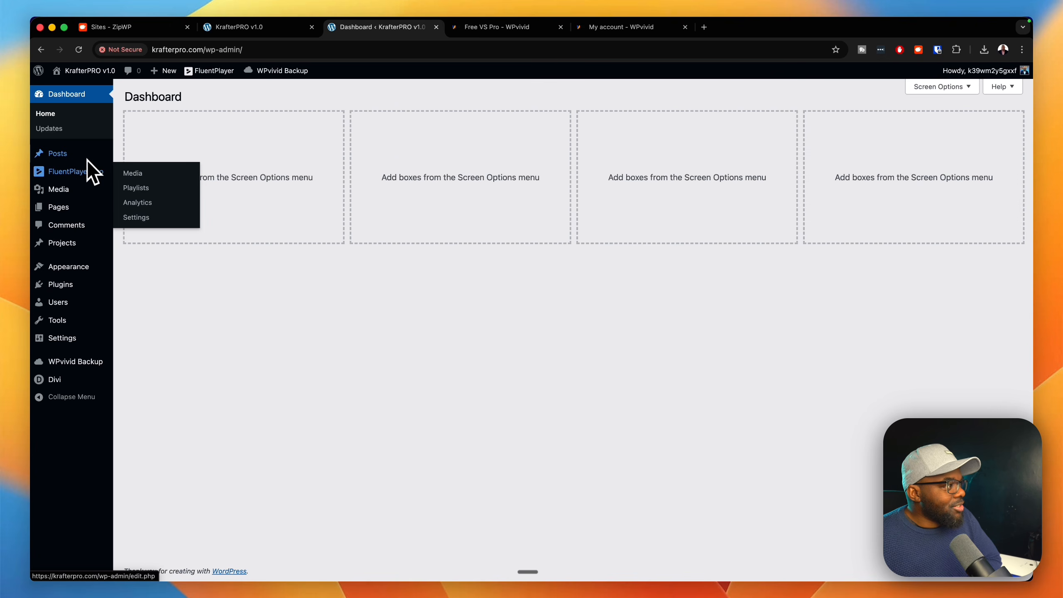
mouse_move(85, 82)
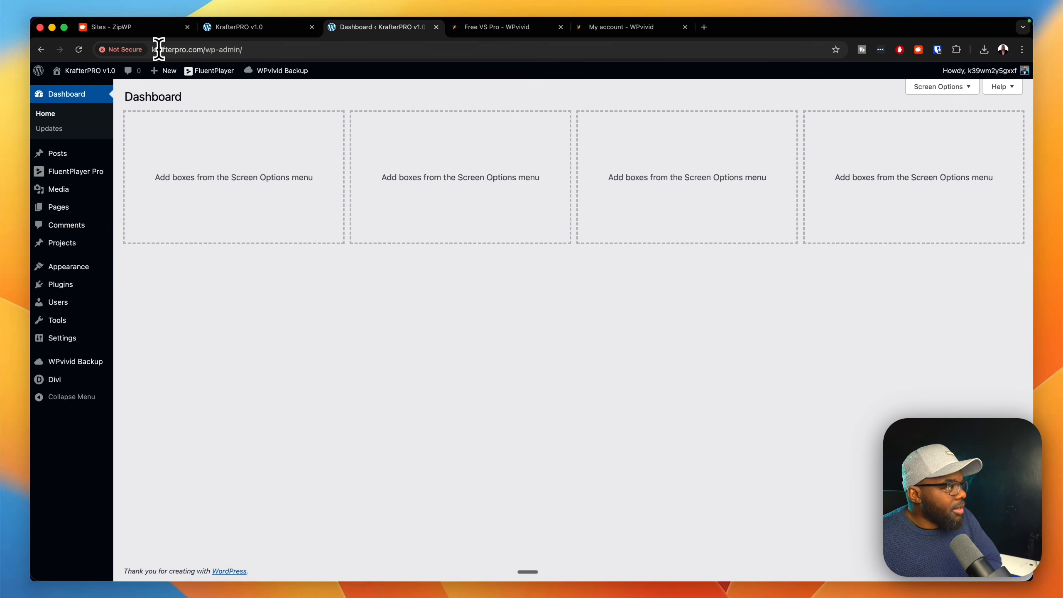
click(221, 49)
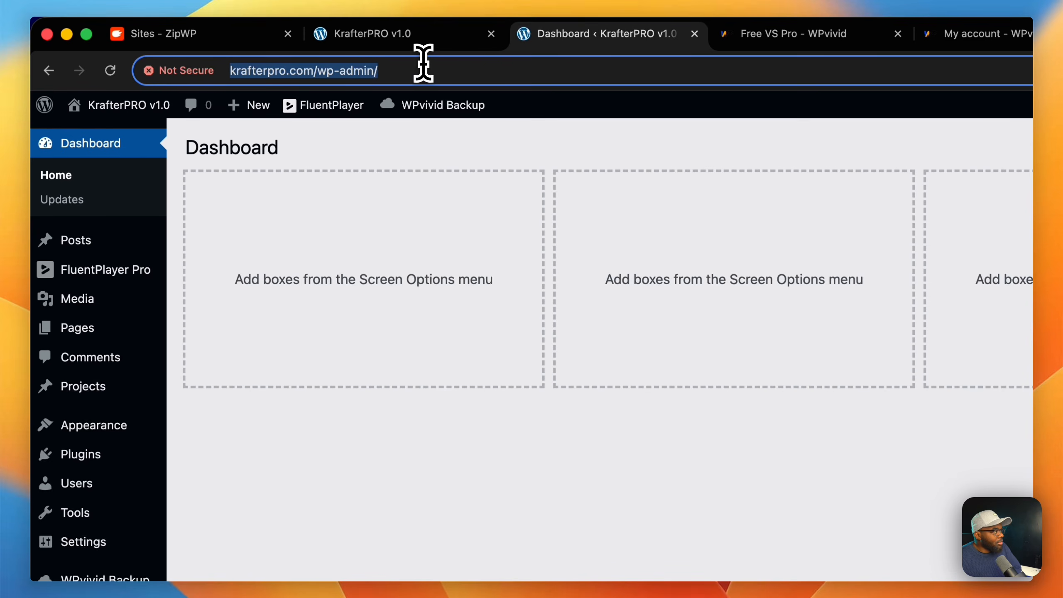
click(513, 469)
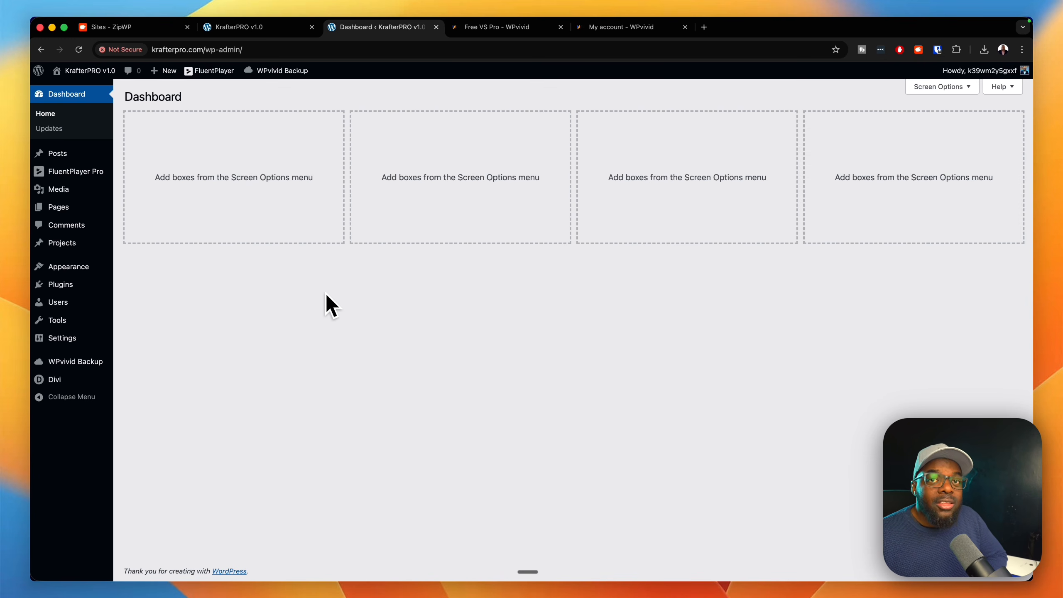
- Switch to the WPvivid Free vs Pro page and examine the feature comparison, including backup, migration, cloud storage, scheduling, staging and rollback
click(498, 27)
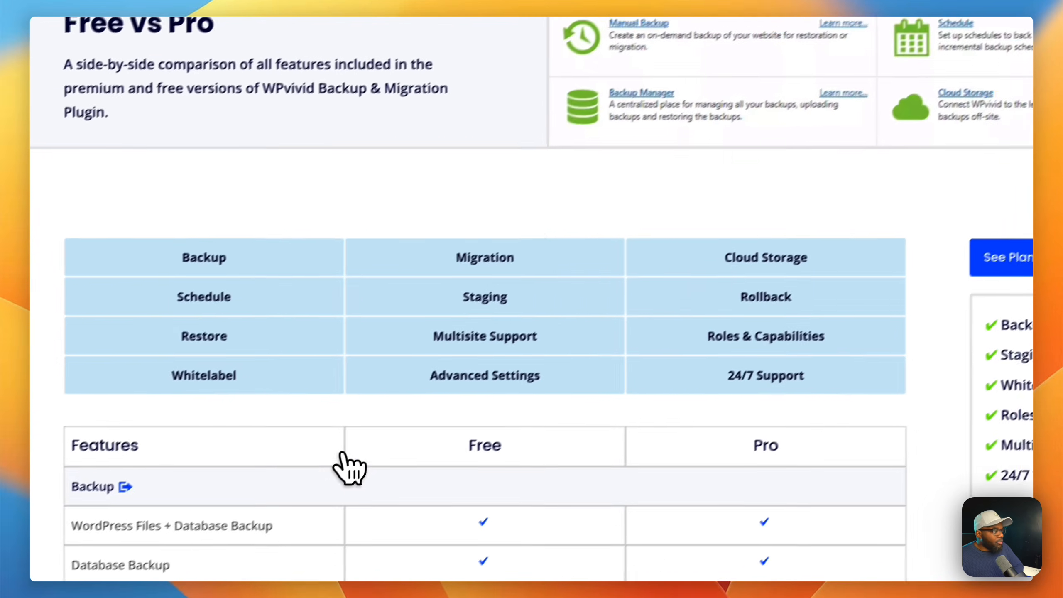
click(393, 457)
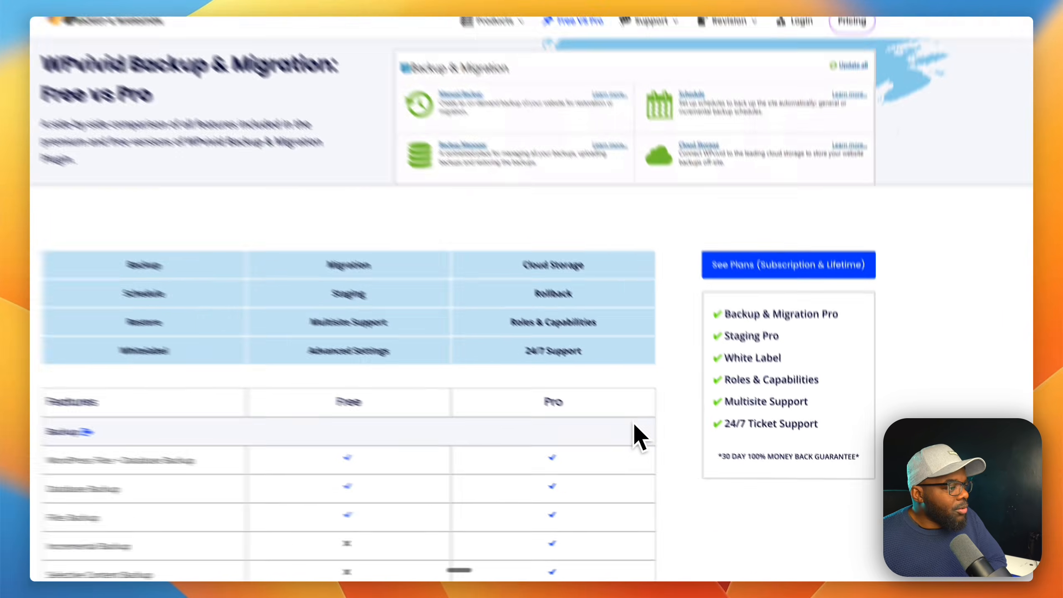
scroll(672, 455, down, 5)
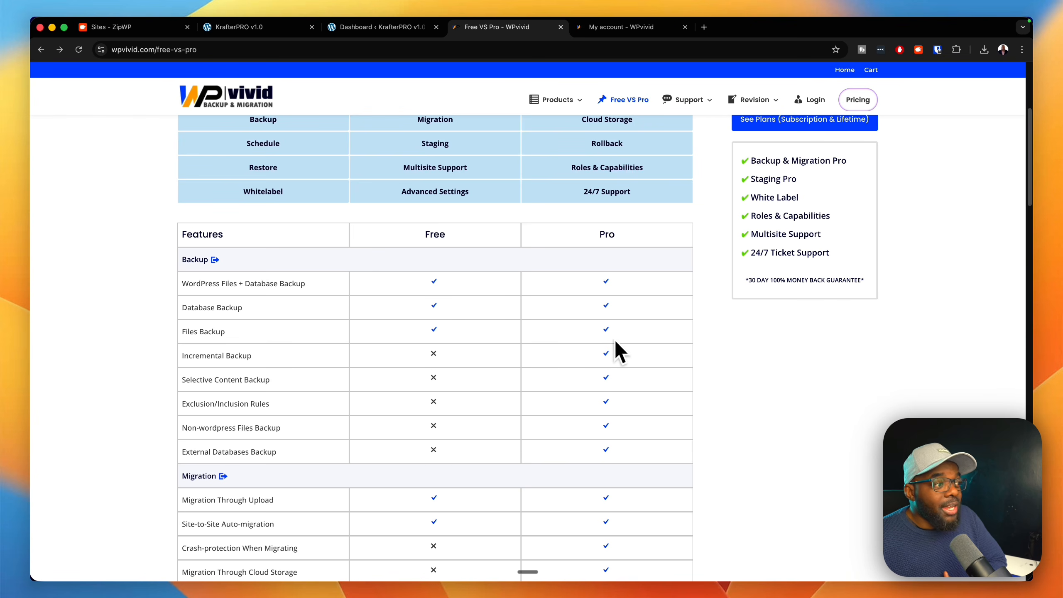
scroll(617, 419, down, 2)
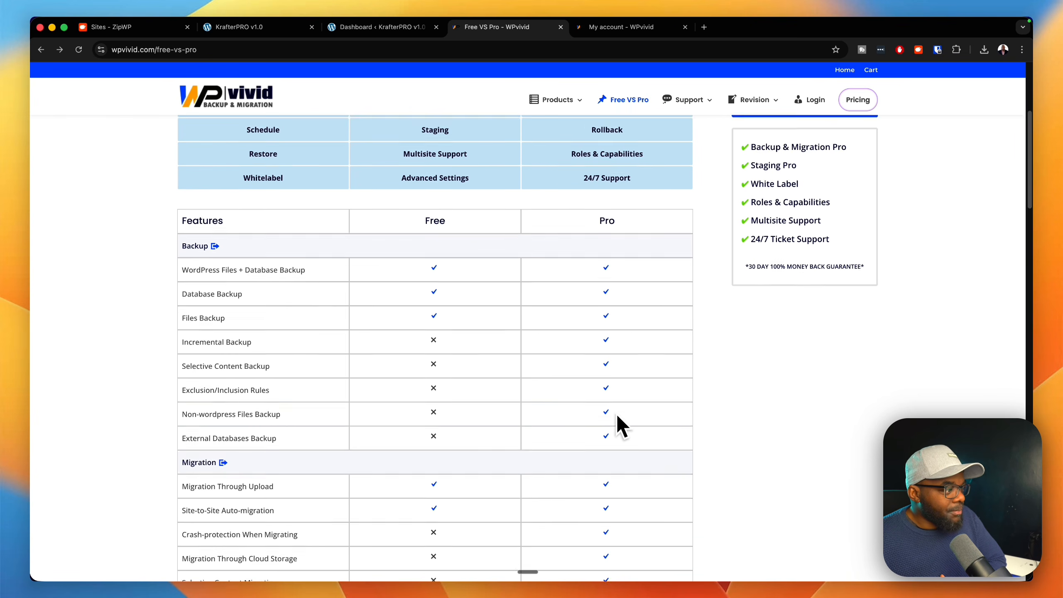
scroll(617, 415, down, 5)
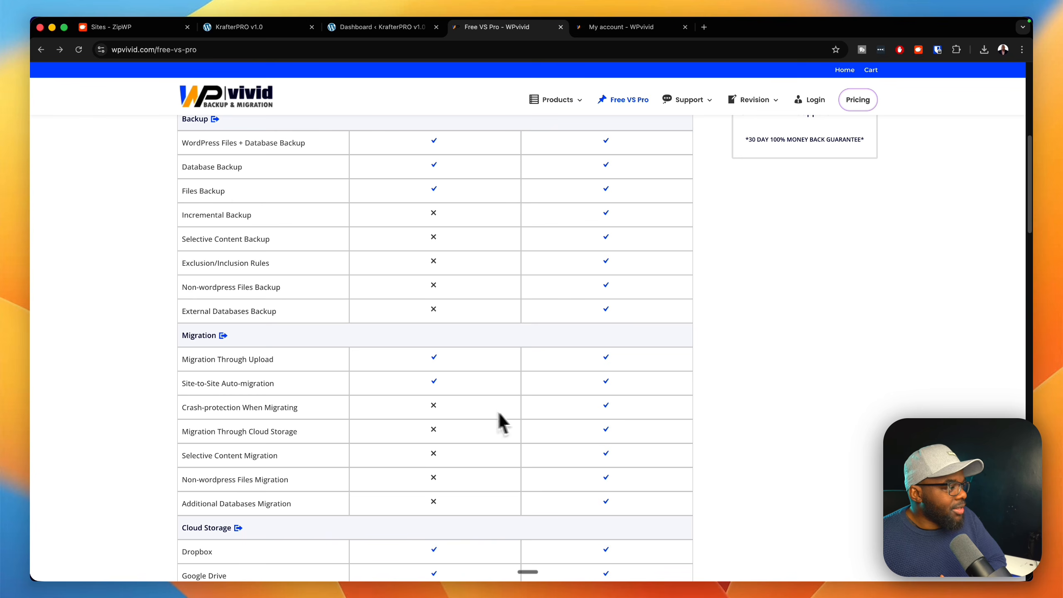
scroll(233, 369, down, 1)
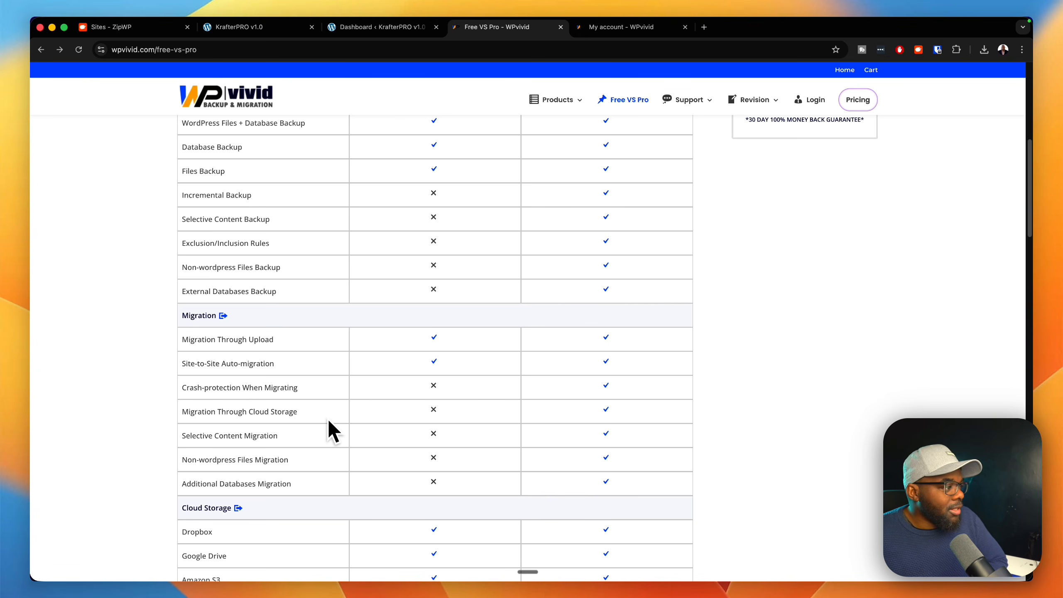
scroll(314, 461, down, 5)
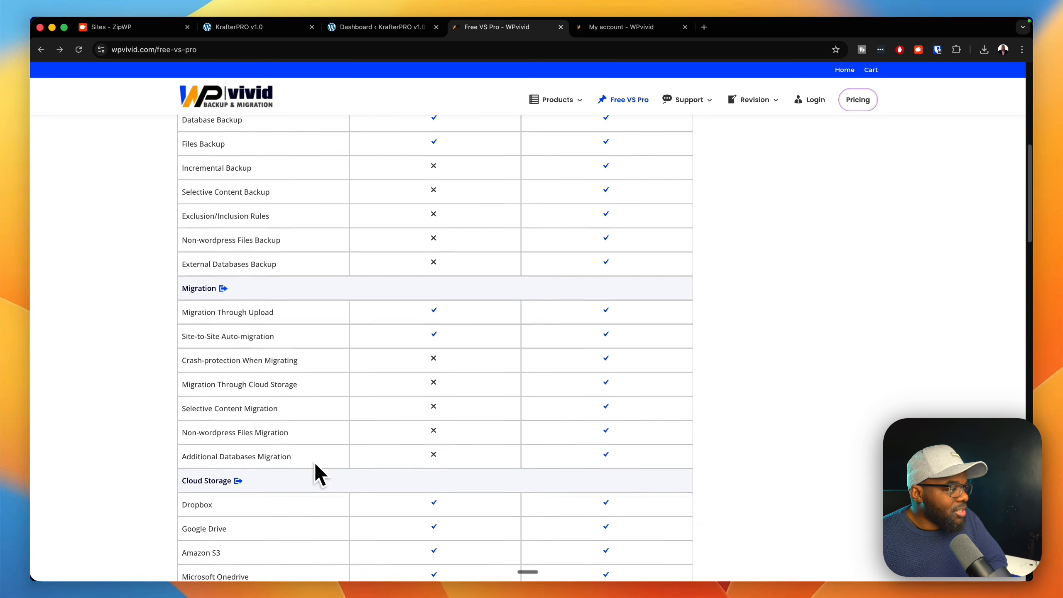
scroll(314, 463, down, 4)
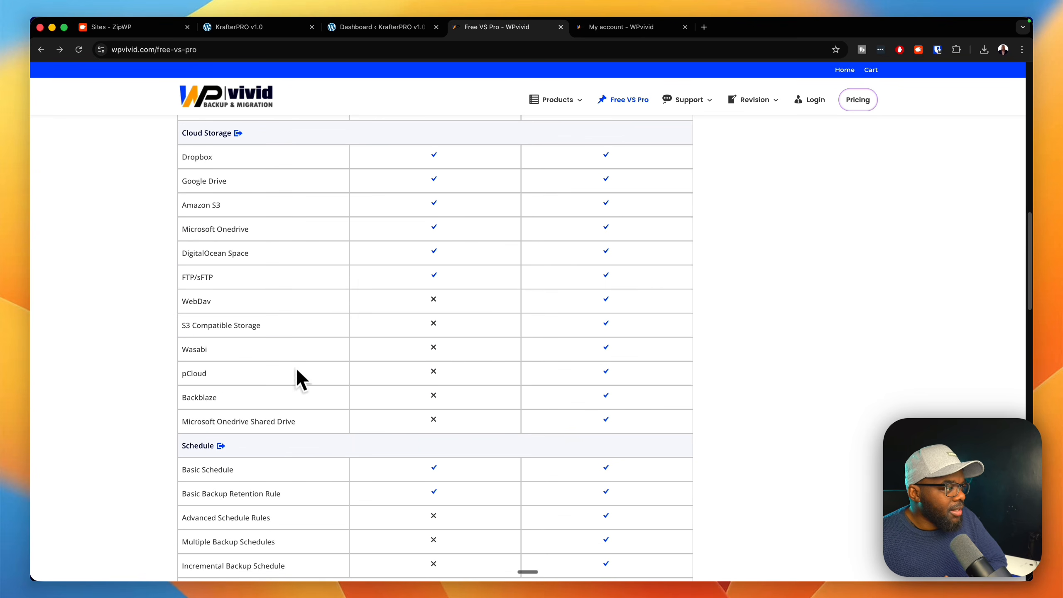
scroll(335, 448, down, 5)
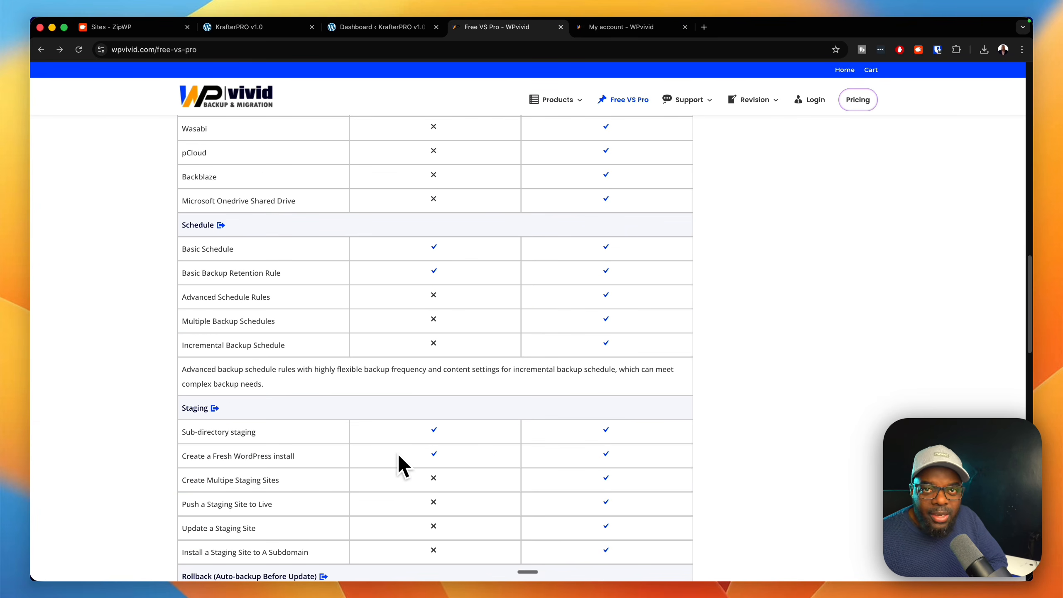
scroll(528, 440, down, 5)
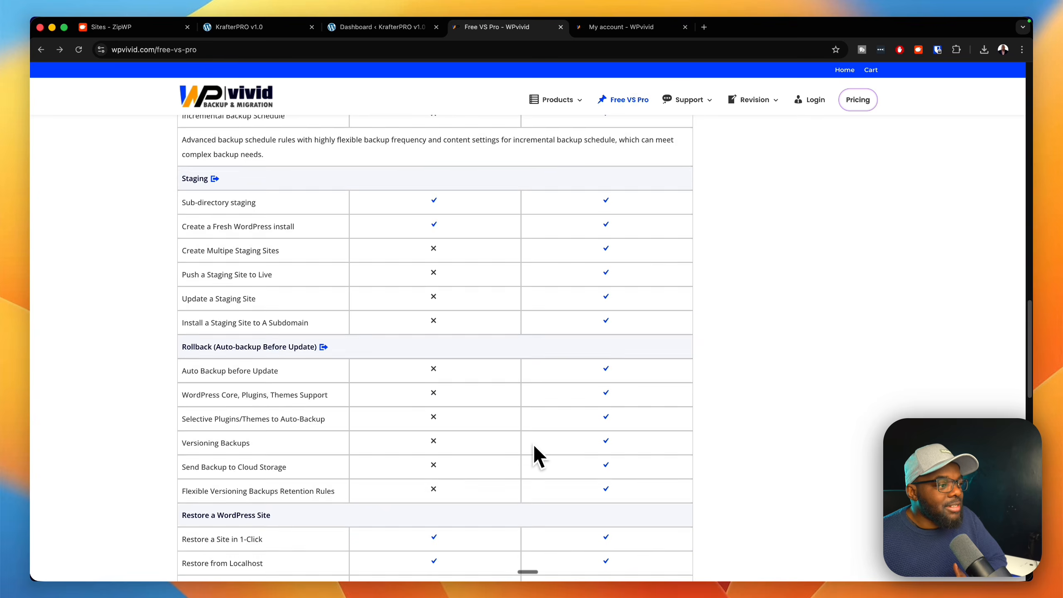
scroll(534, 445, down, 5)
scroll(534, 446, up, 15)
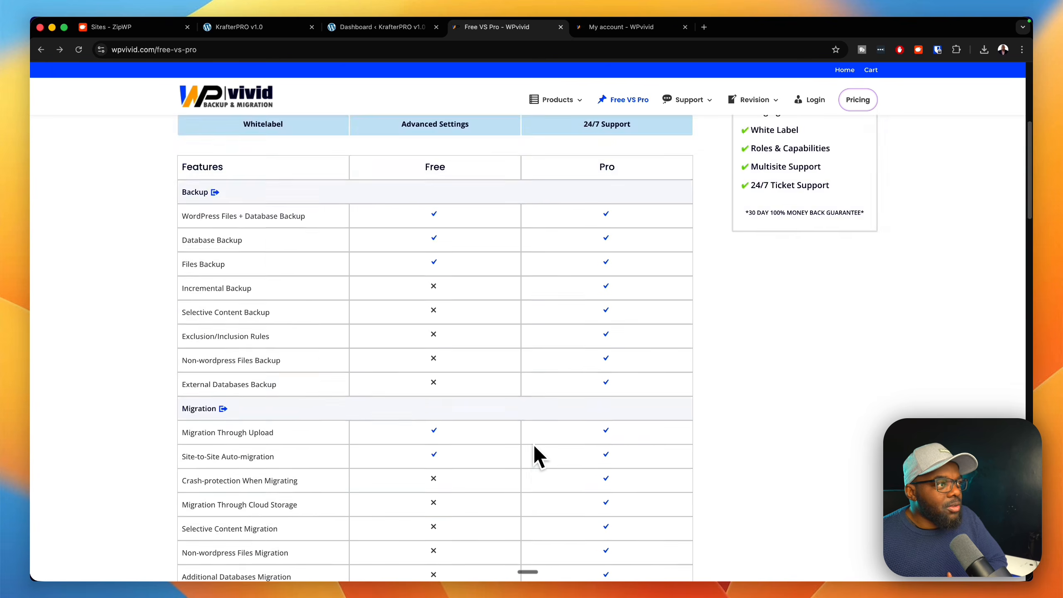
scroll(534, 444, up, 8)
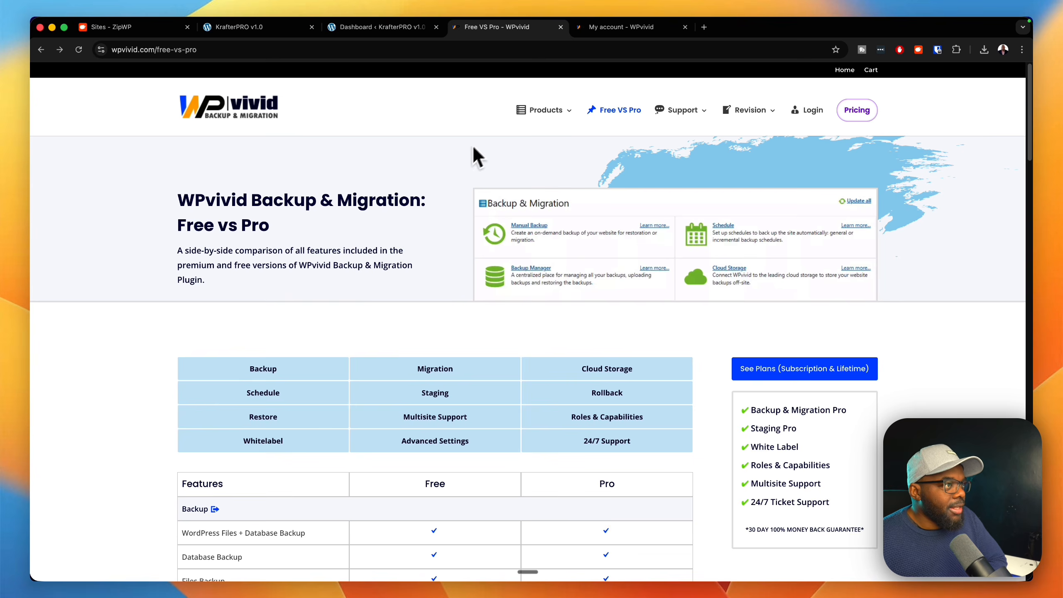
- Download the WPvivid Installer for the Bundle Plan - Small Business - Lifetime product from the WPvivid account's downloads
click(604, 27)
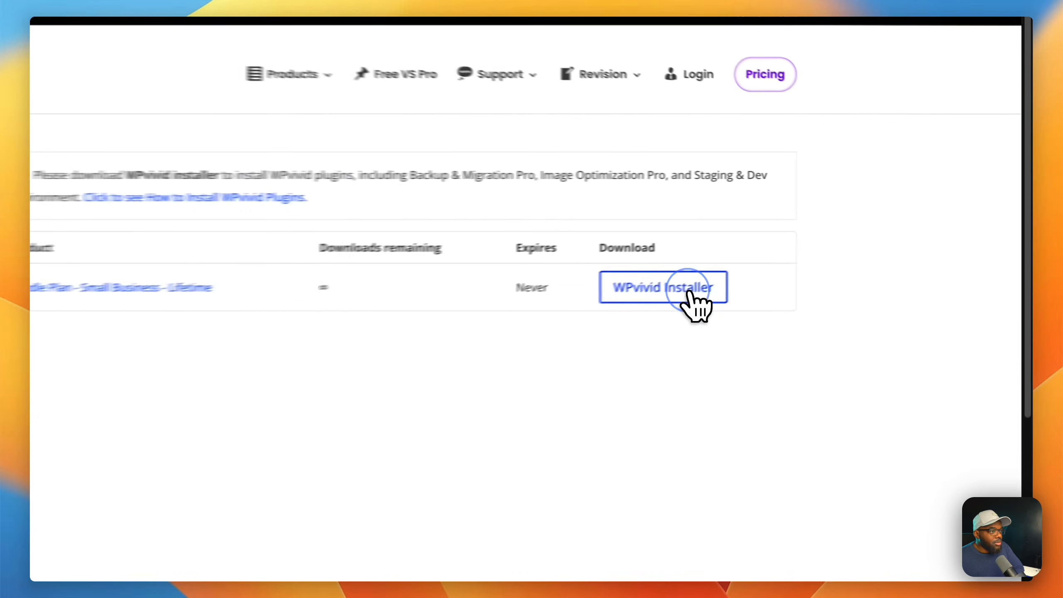
click(756, 271)
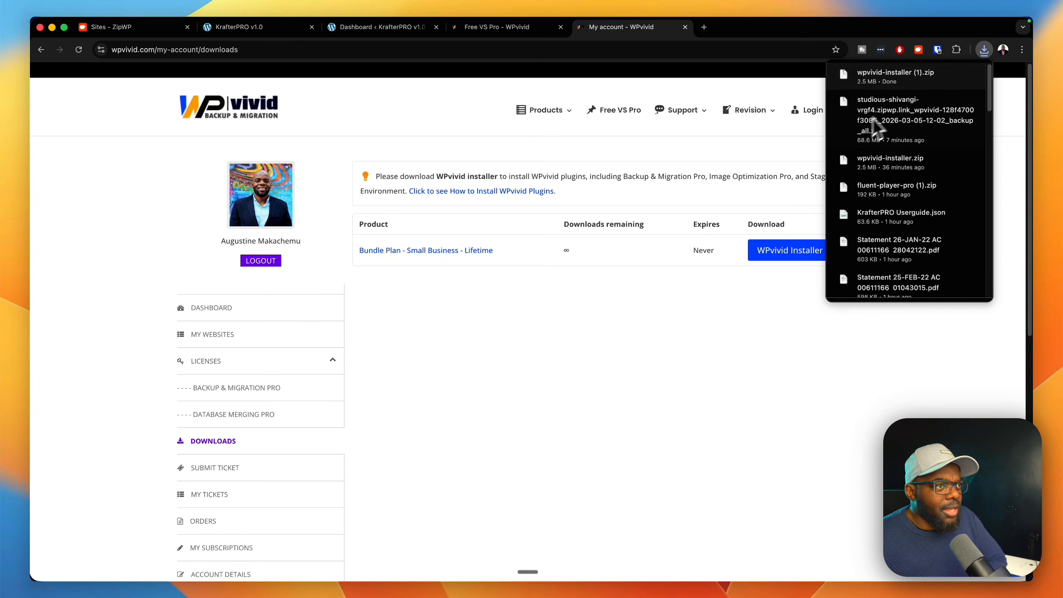
click(642, 353)
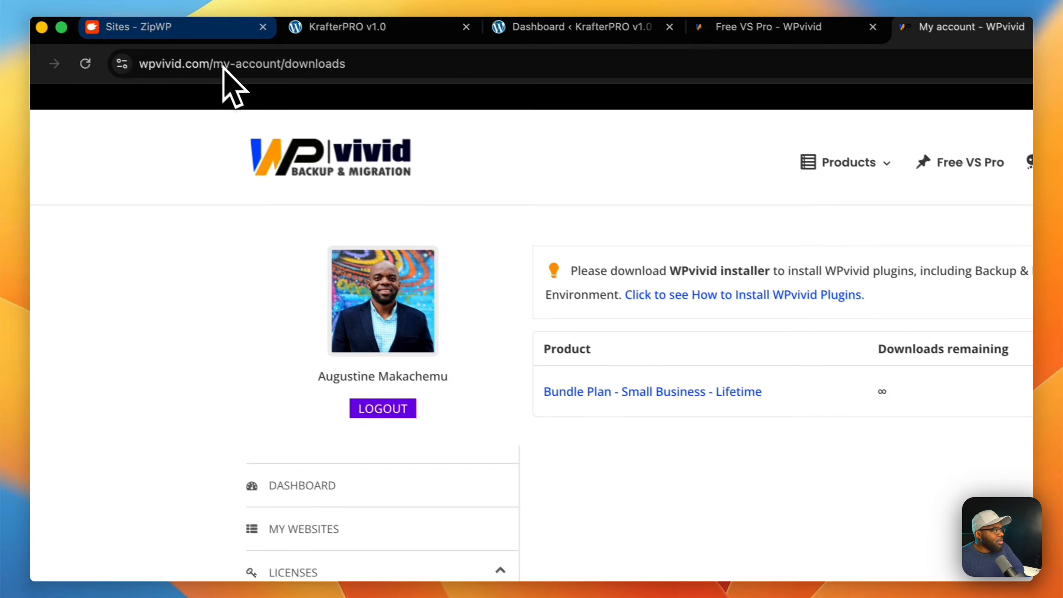
- Return to the sandbox site, open its dashboard and bring up the plugin upload form for adding a plugin
click(392, 42)
mouse_move(162, 109)
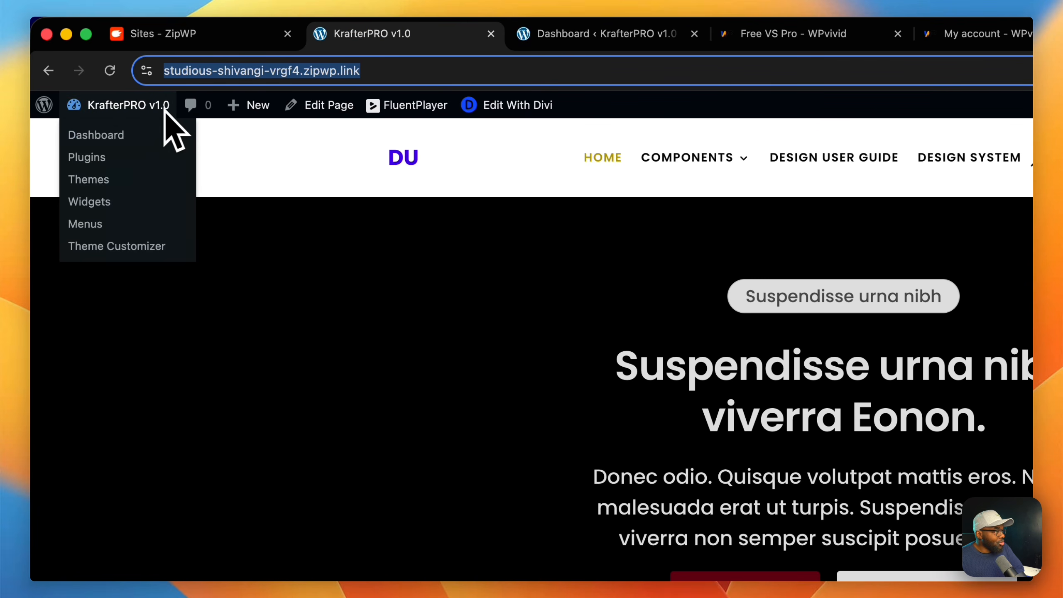
click(119, 140)
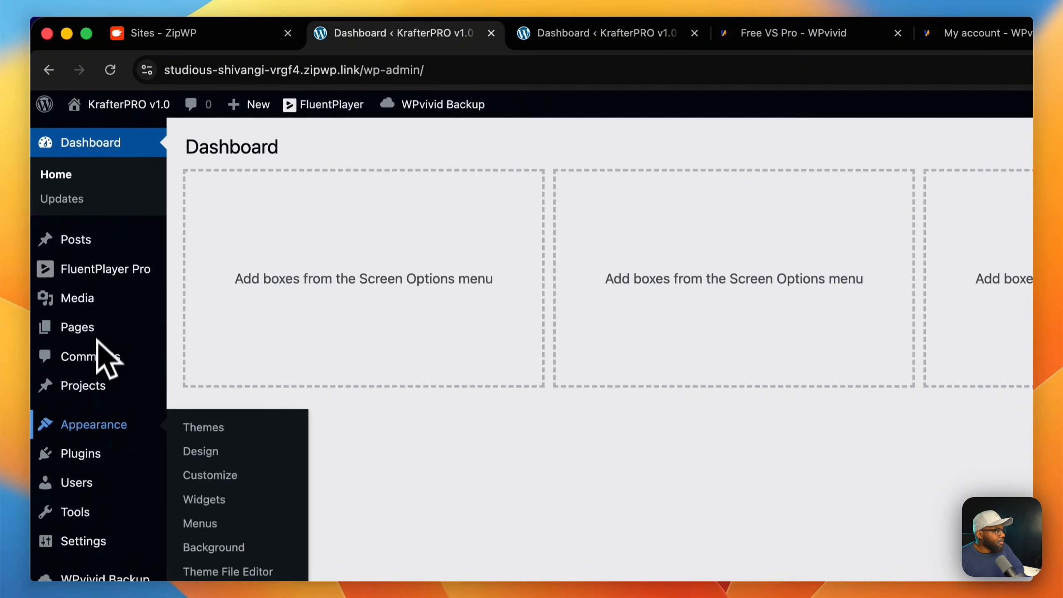
mouse_move(62, 453)
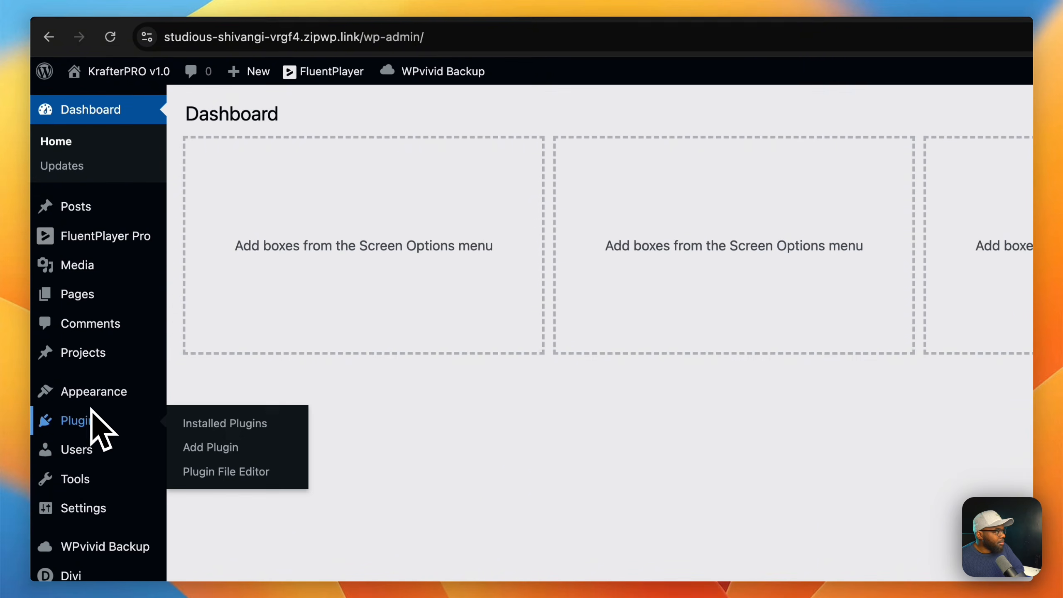
click(228, 481)
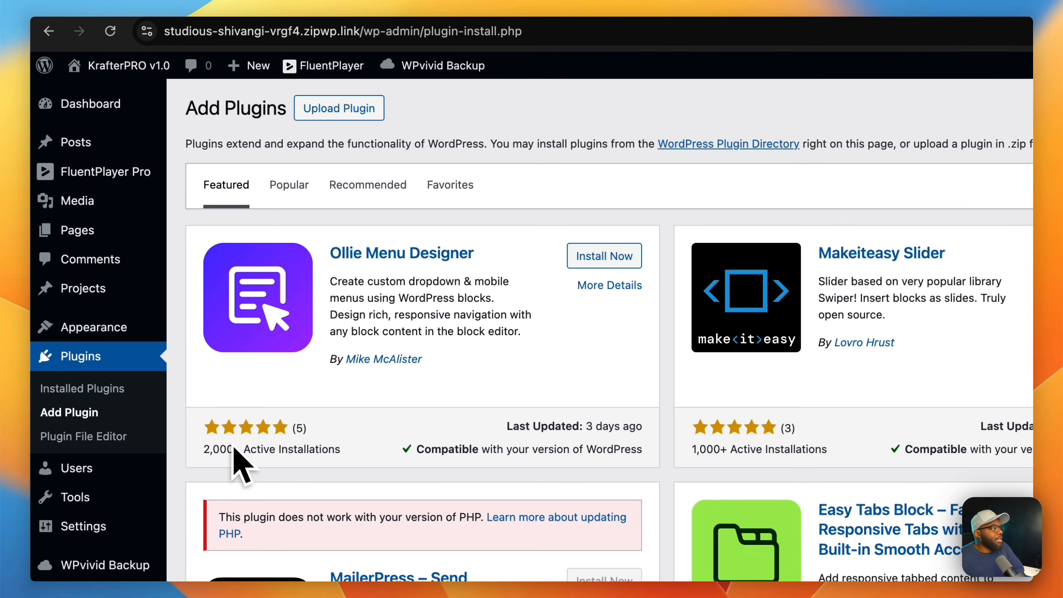
click(368, 113)
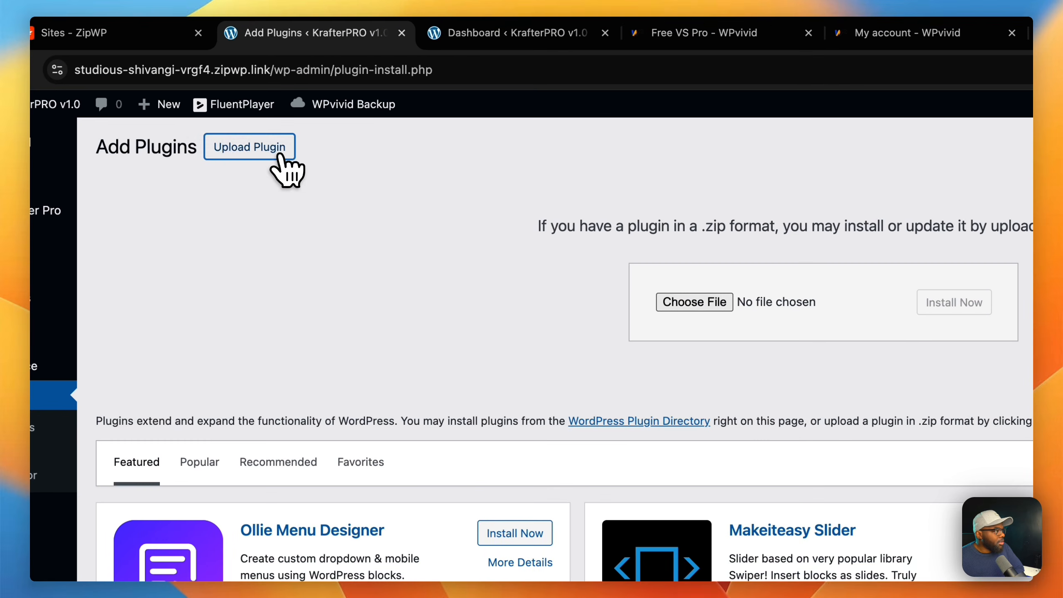
- Upload wpvivid-installer (1).zip from the Downloads folder and install it as a plugin on the sandbox site
click(698, 310)
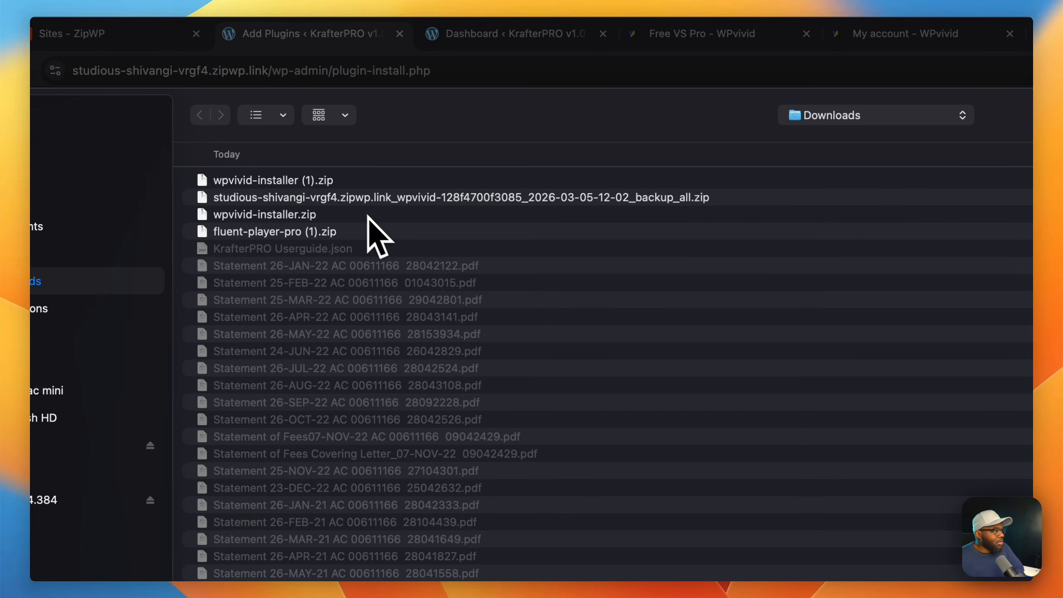
click(333, 183)
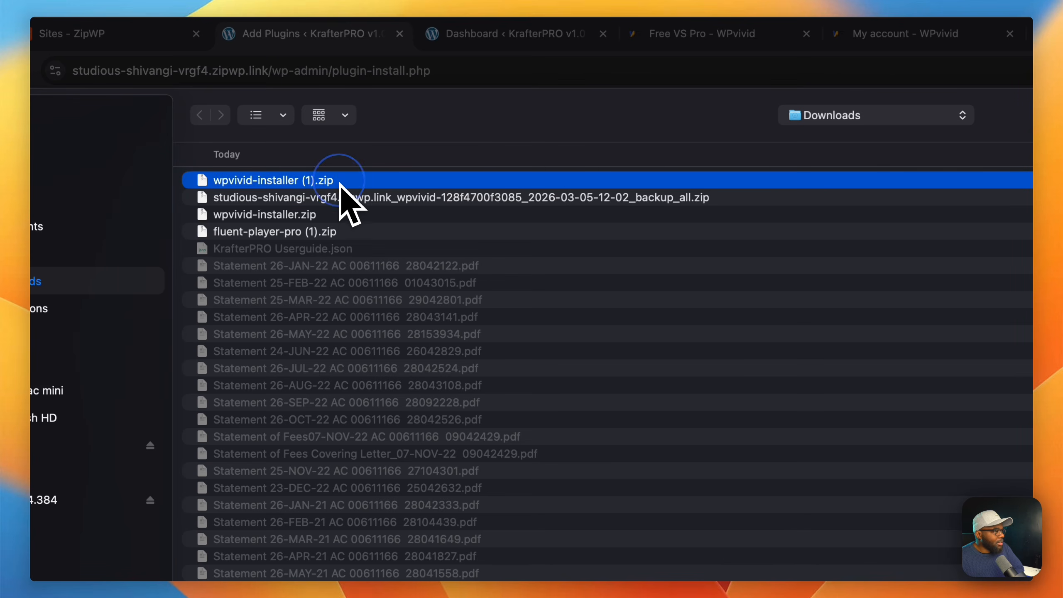
double_click(308, 185)
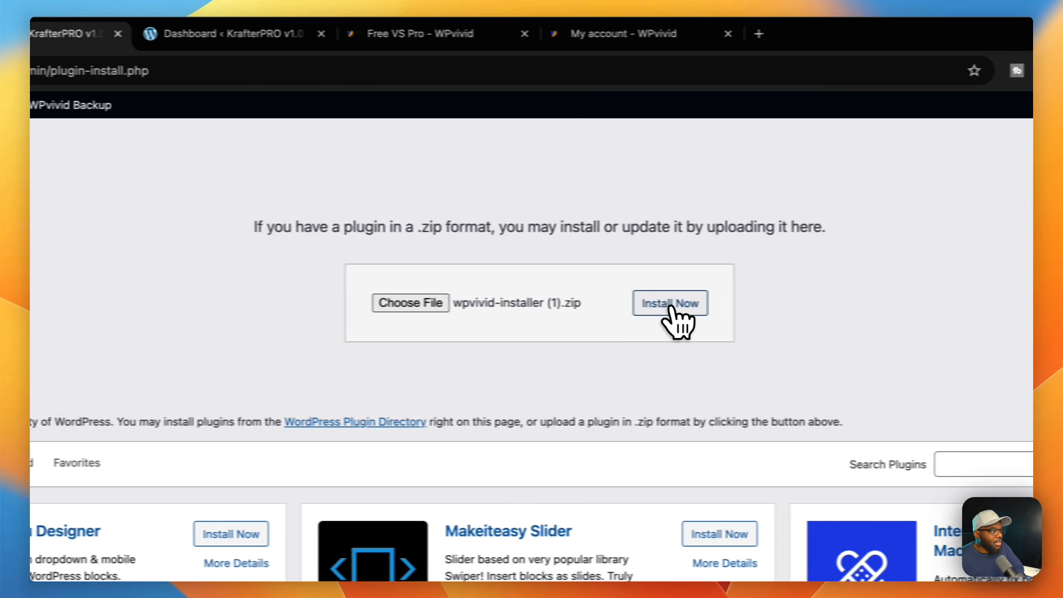
click(976, 310)
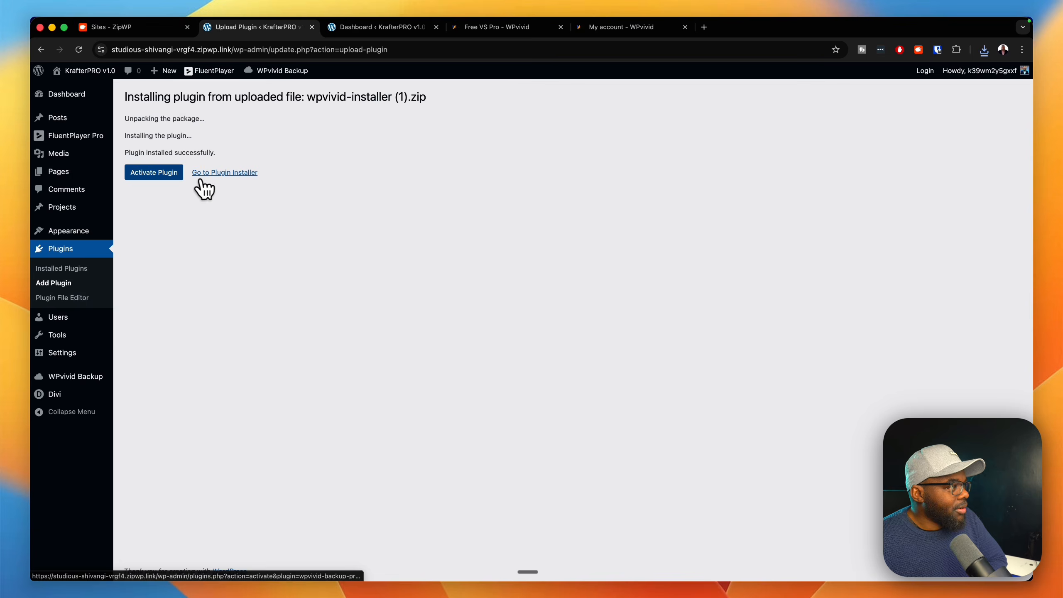
- Activate the uploaded WPvivid plugin, then paste the licence key on the WPvivid License page and activate the Pro licence
click(165, 174)
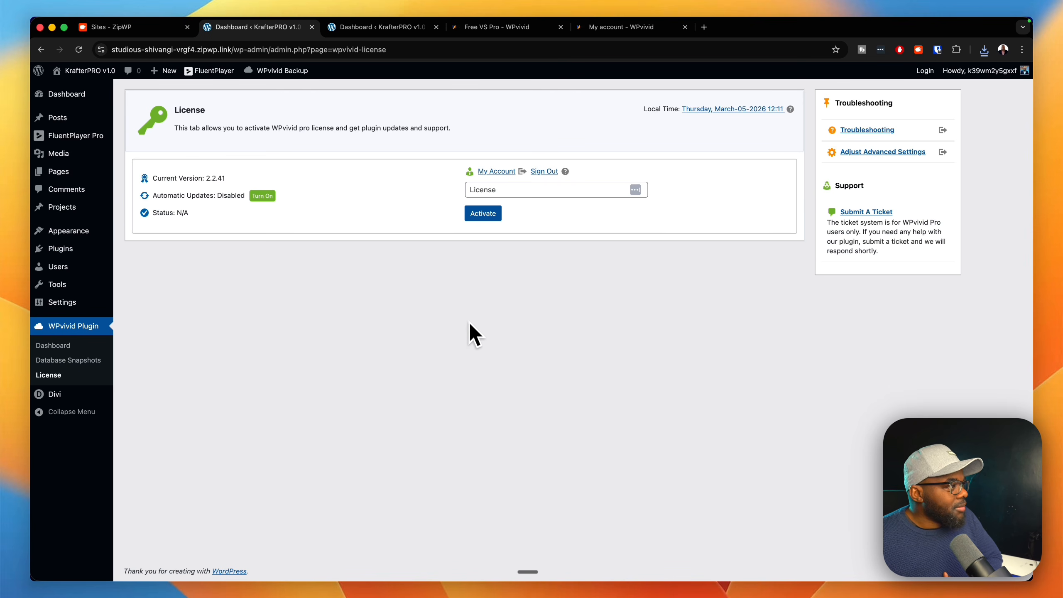
click(492, 191)
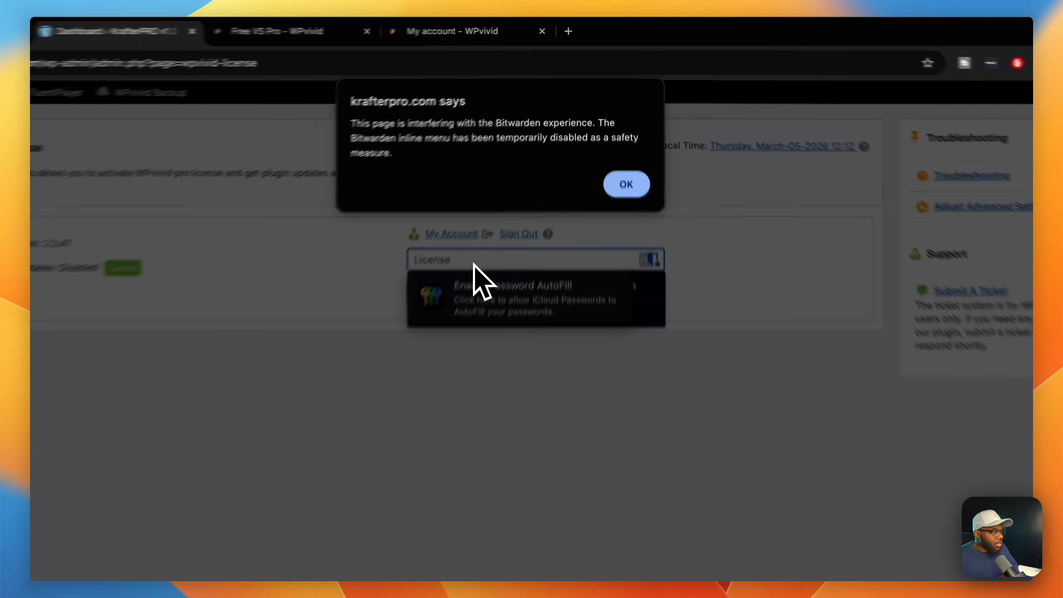
key(Return)
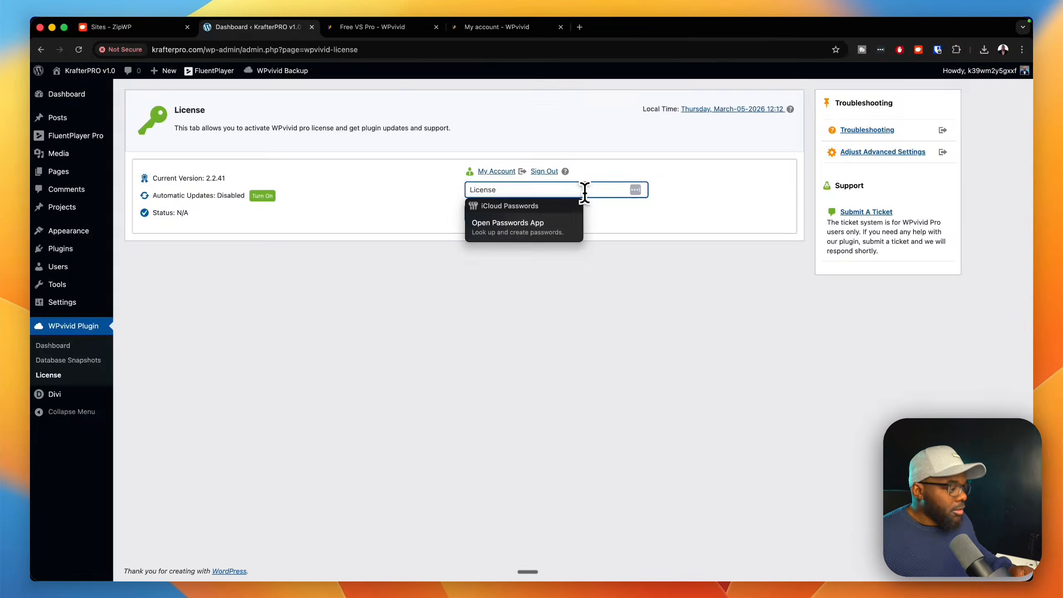
key(super+v)
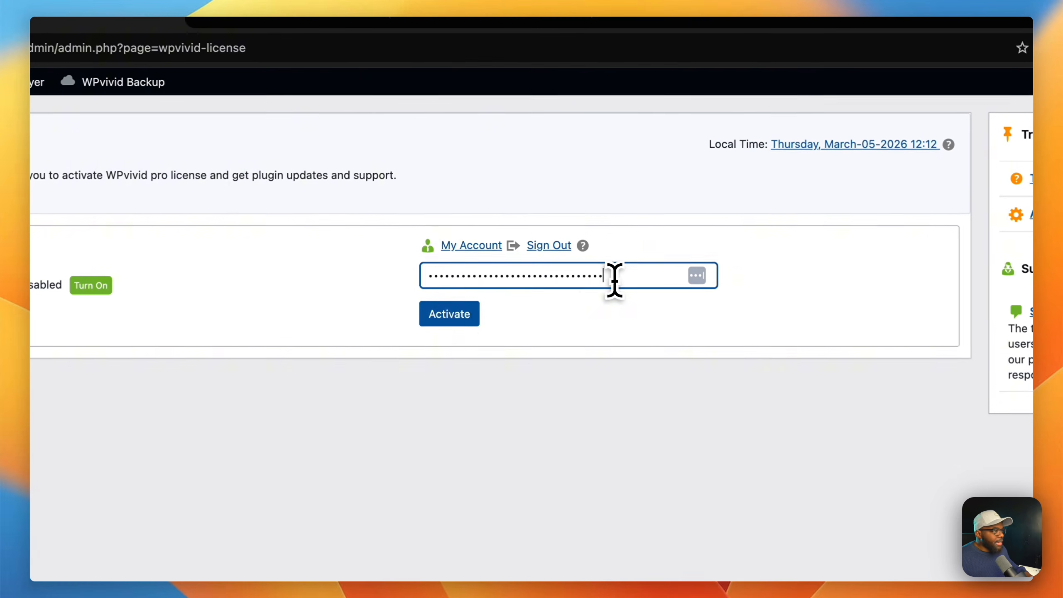
click(452, 314)
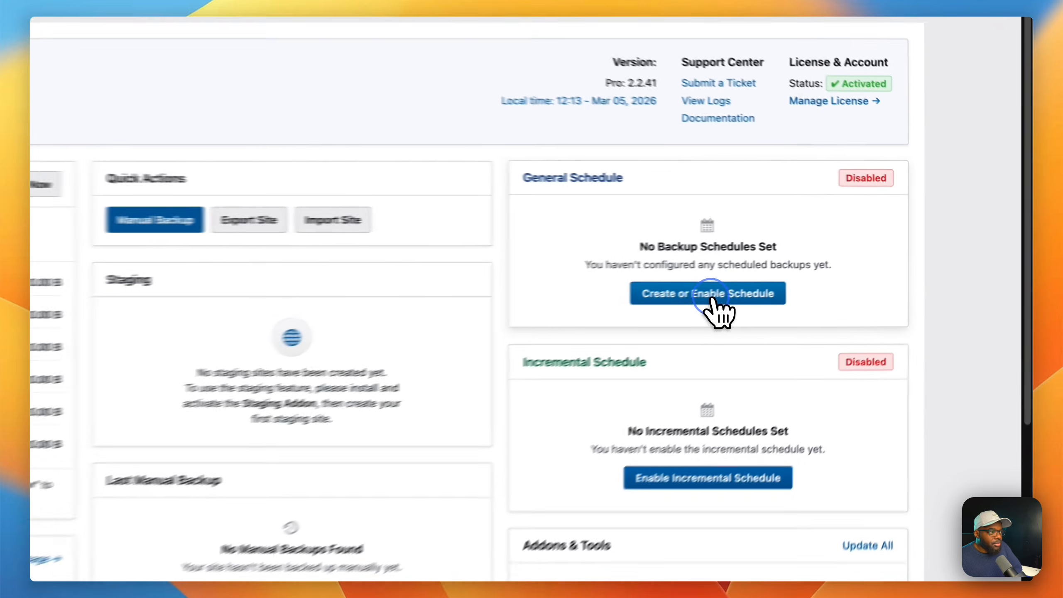
- Try to enable the incremental backup schedule, cancel the confirmation and return to the Backup Dashboard
click(821, 268)
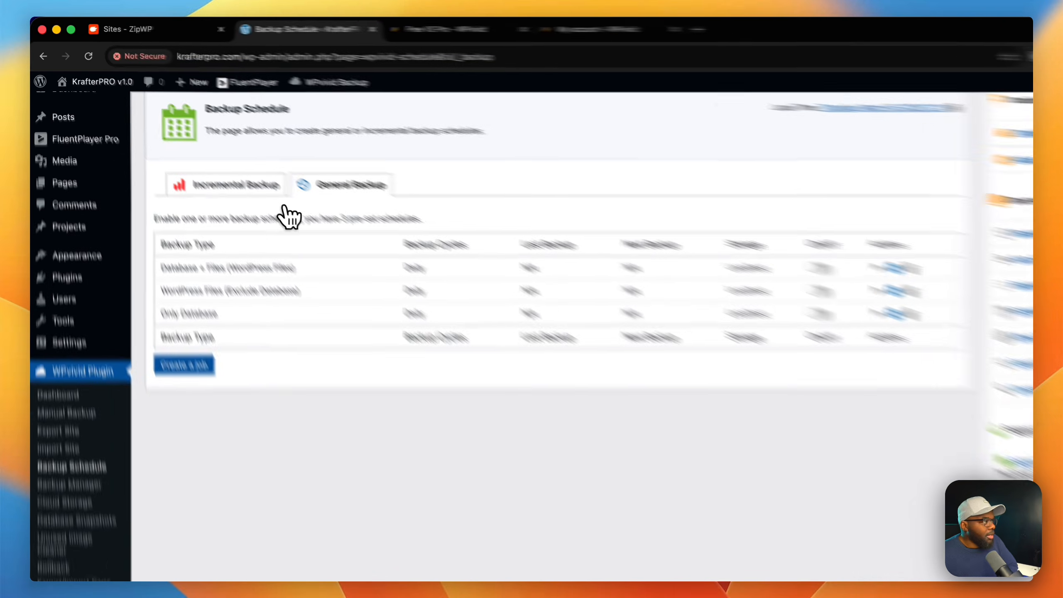
click(218, 157)
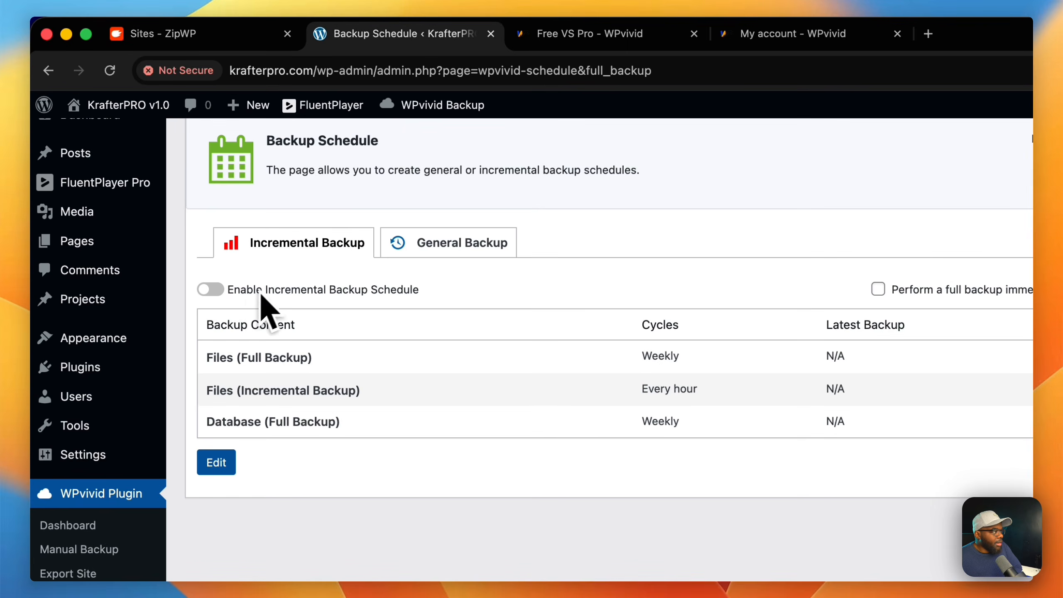
click(220, 294)
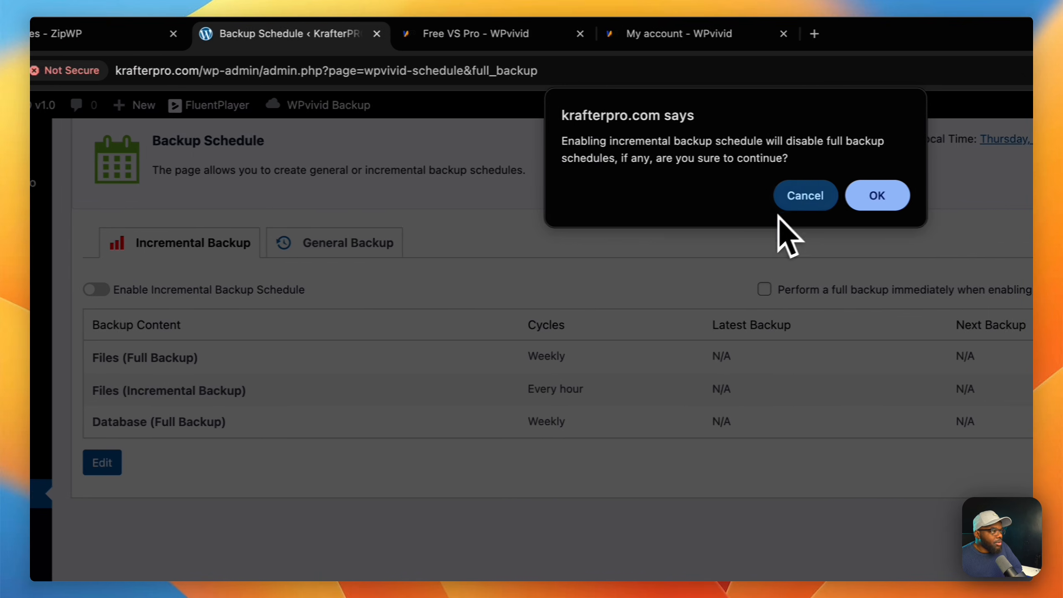
click(802, 197)
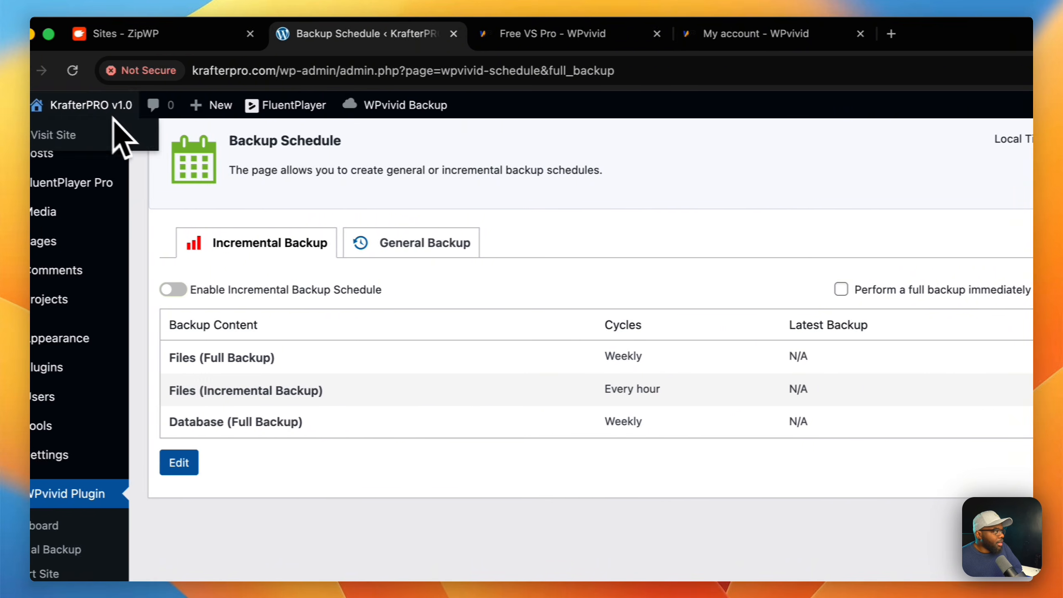
click(47, 71)
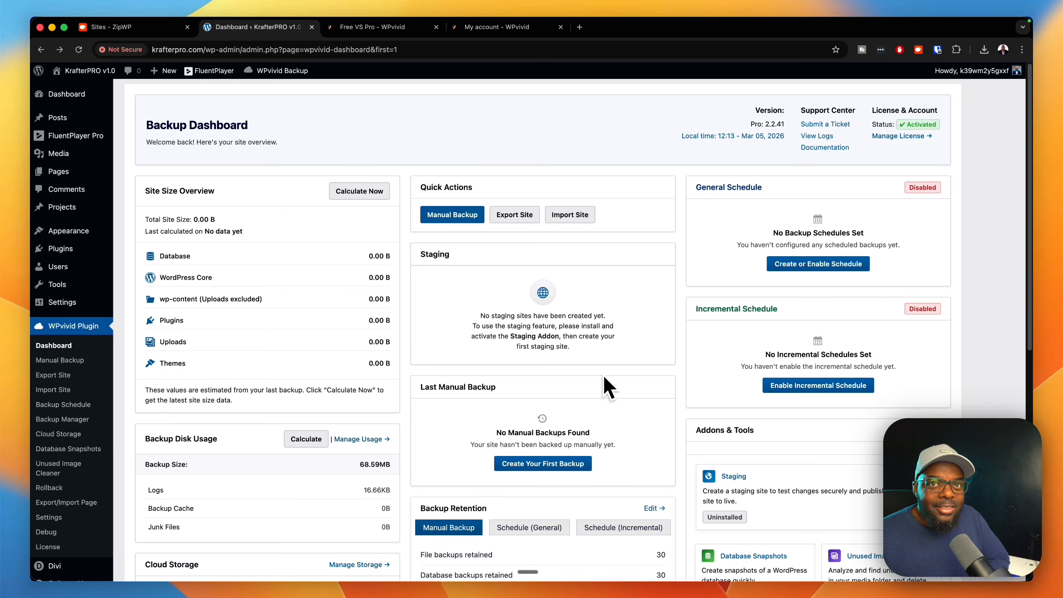
- On WPvivid's Rollback page, select all listed plugins and apply the bulk action Enable to them
scroll(88, 468, down, 15)
click(110, 405)
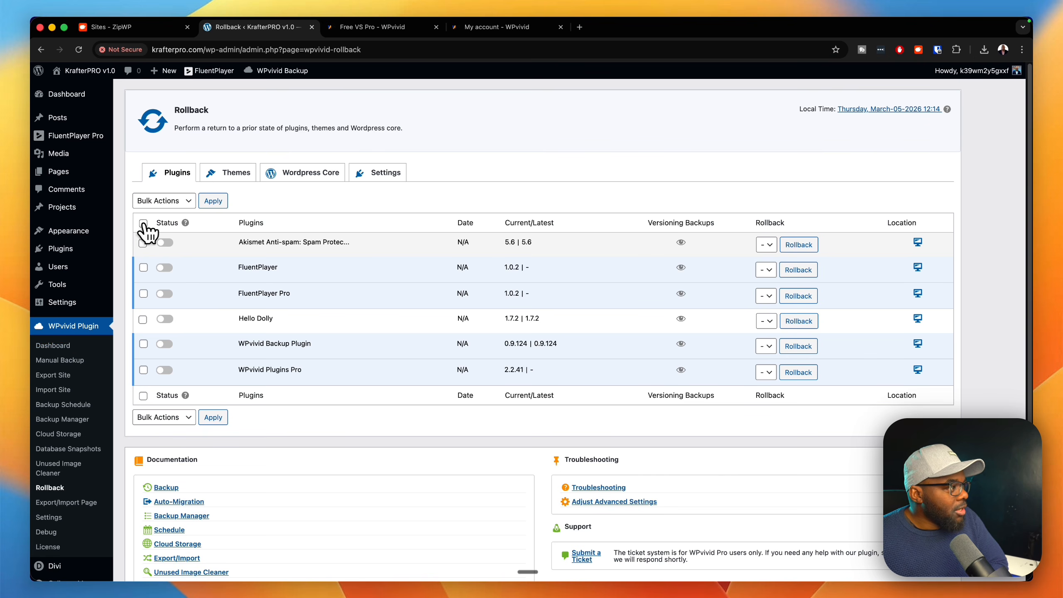
click(143, 223)
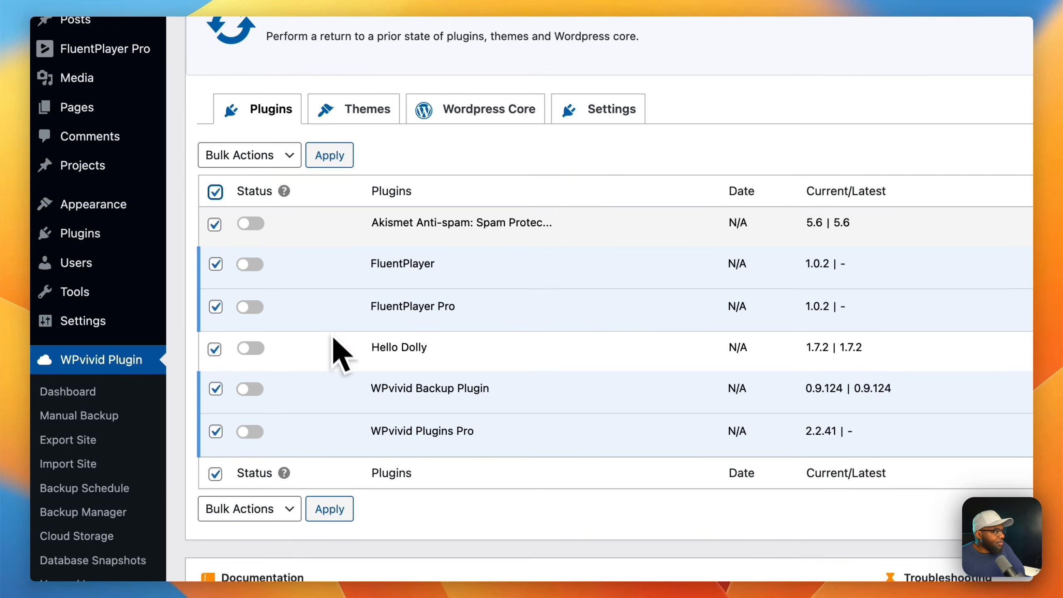
click(288, 161)
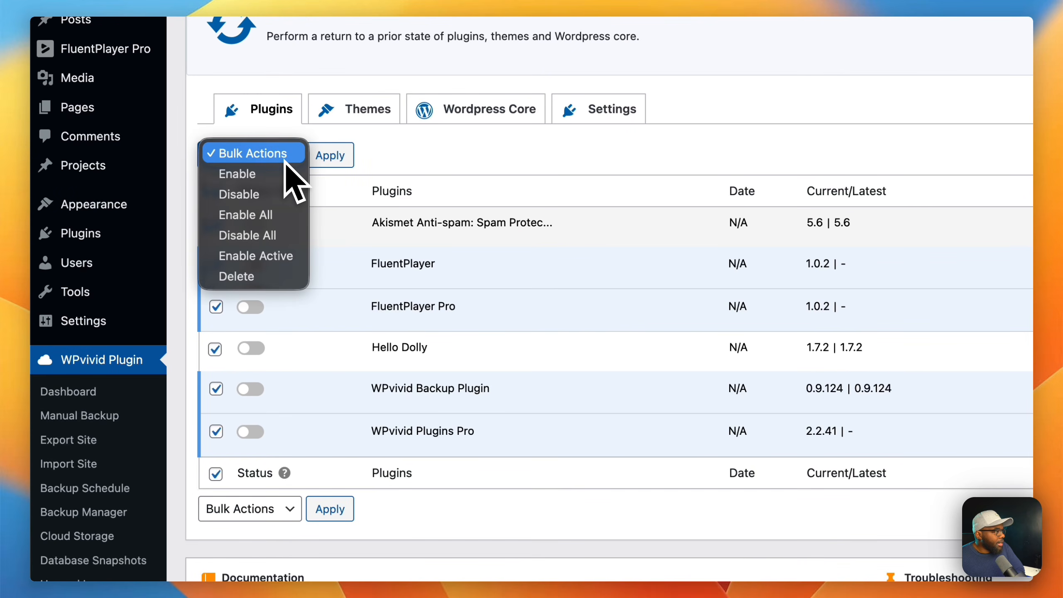
click(302, 173)
click(346, 159)
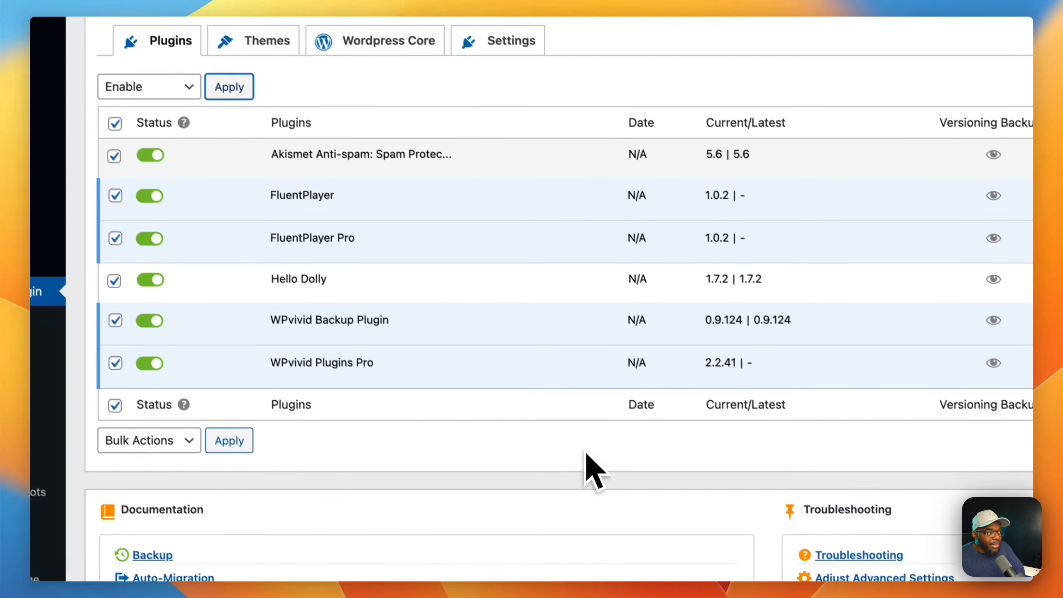
- Check the rollback version choices for the Akismet Anti-spam plugin and try its Rollback action
click(690, 524)
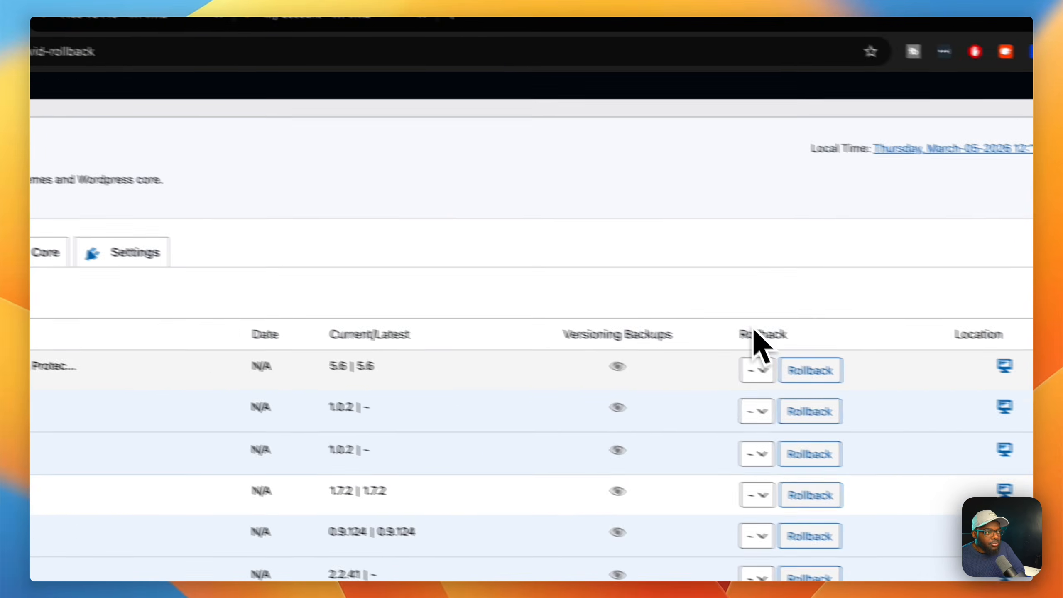
click(757, 371)
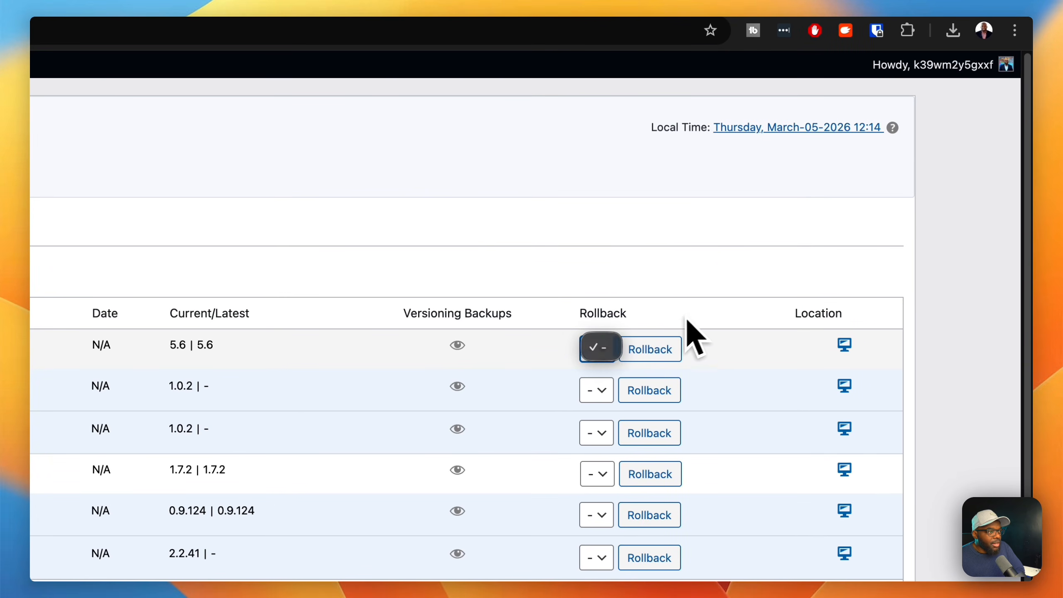
click(721, 306)
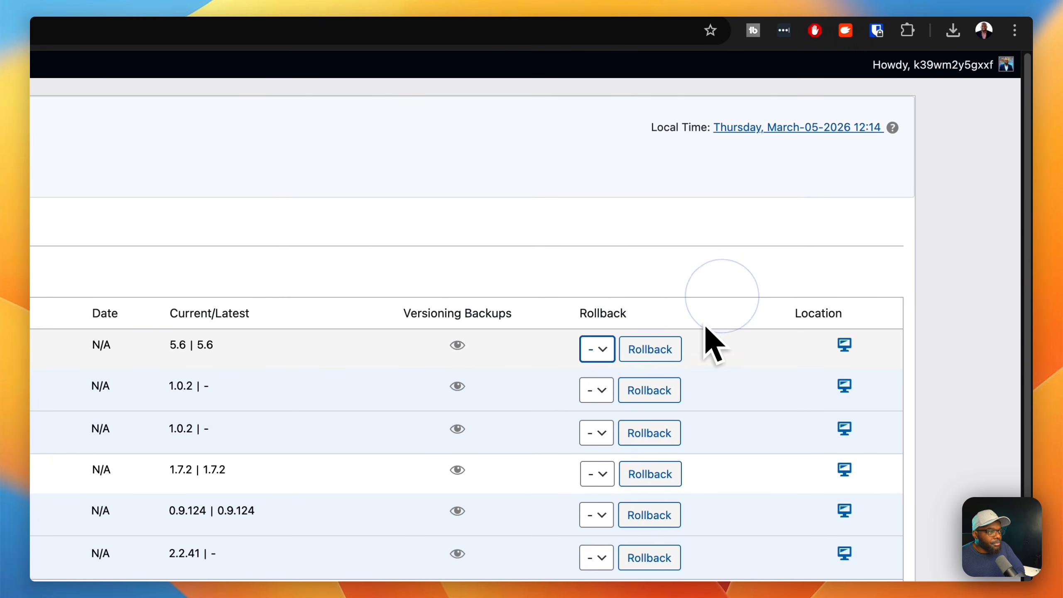
click(653, 348)
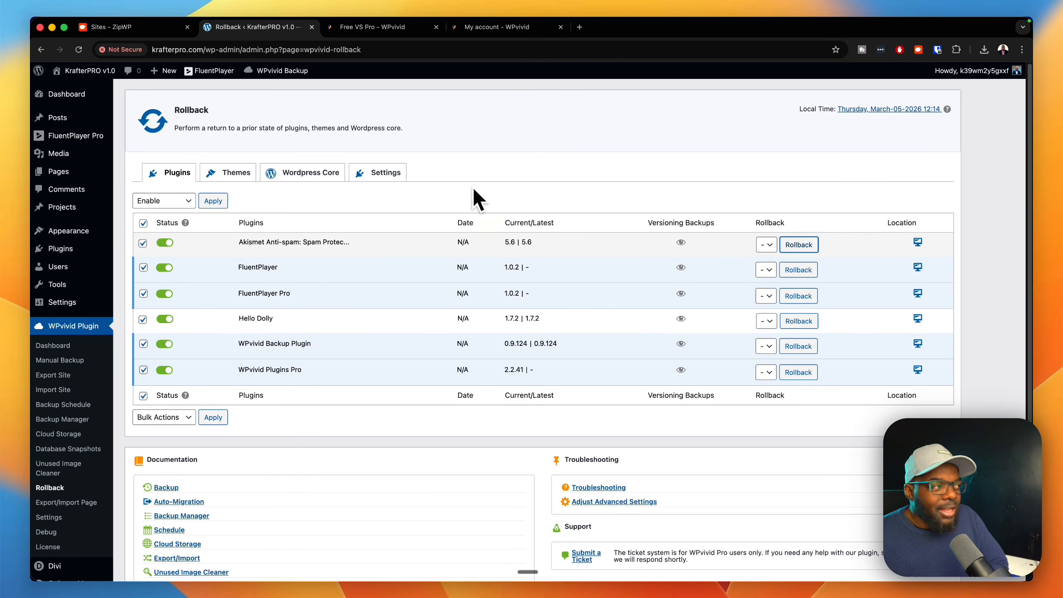
- Enable rollback backups for the Divi theme, and enable "Backup the Wordpress Core before update" for WordPress Core
click(240, 171)
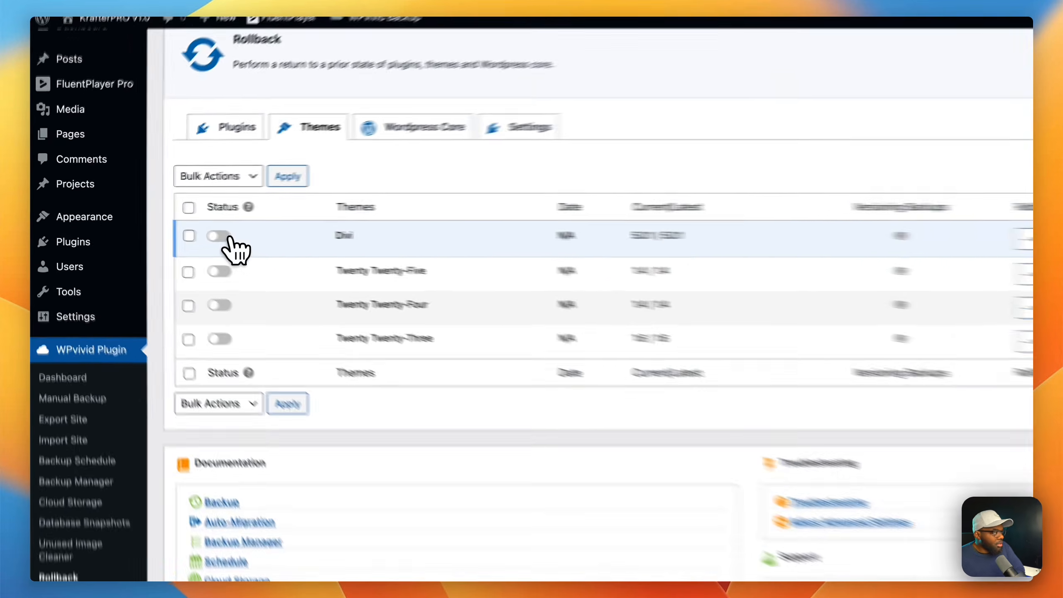
click(224, 237)
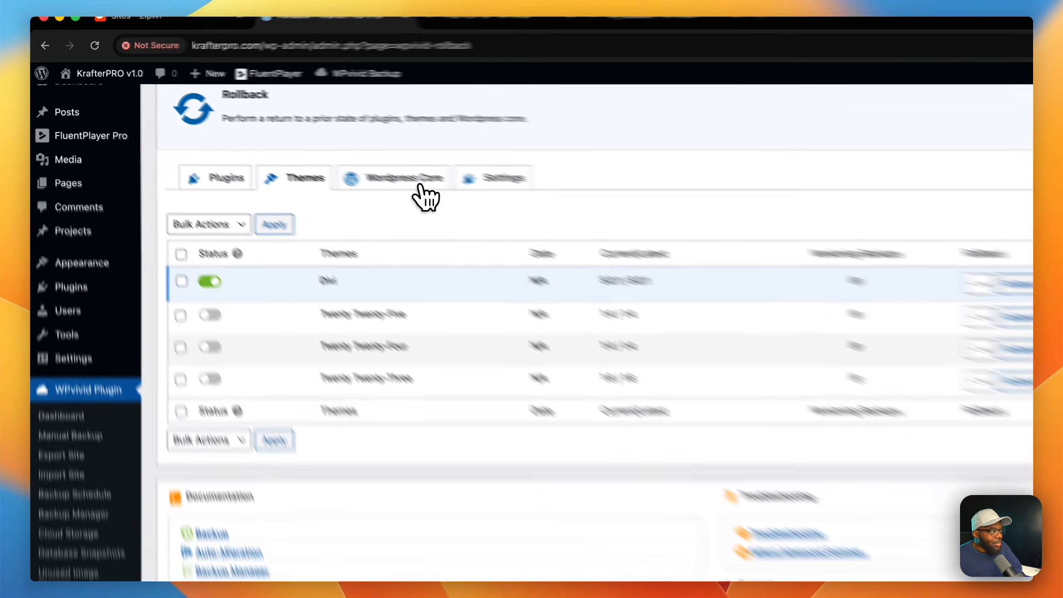
click(318, 147)
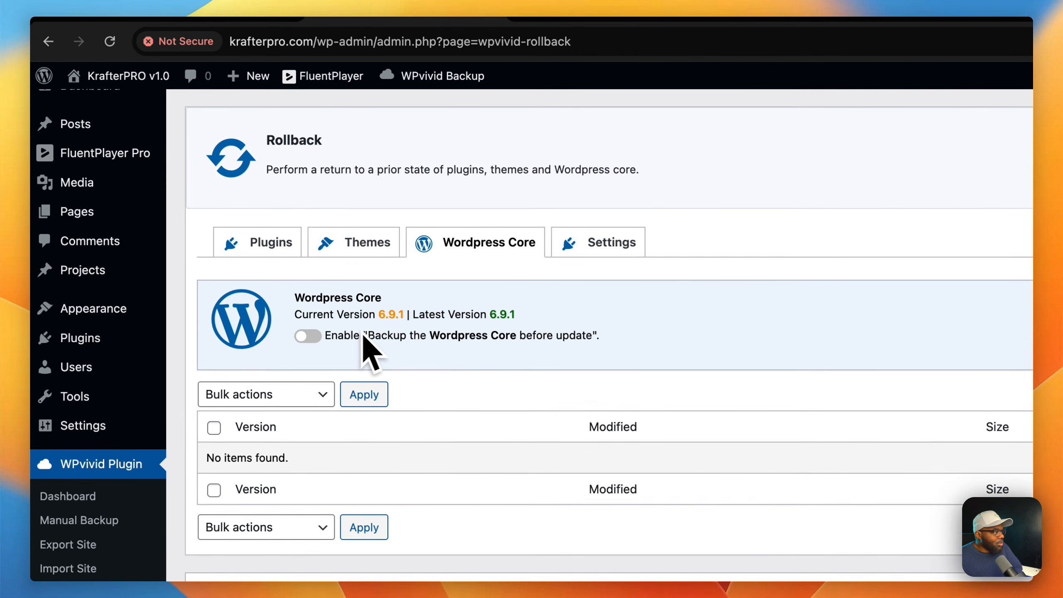
click(308, 336)
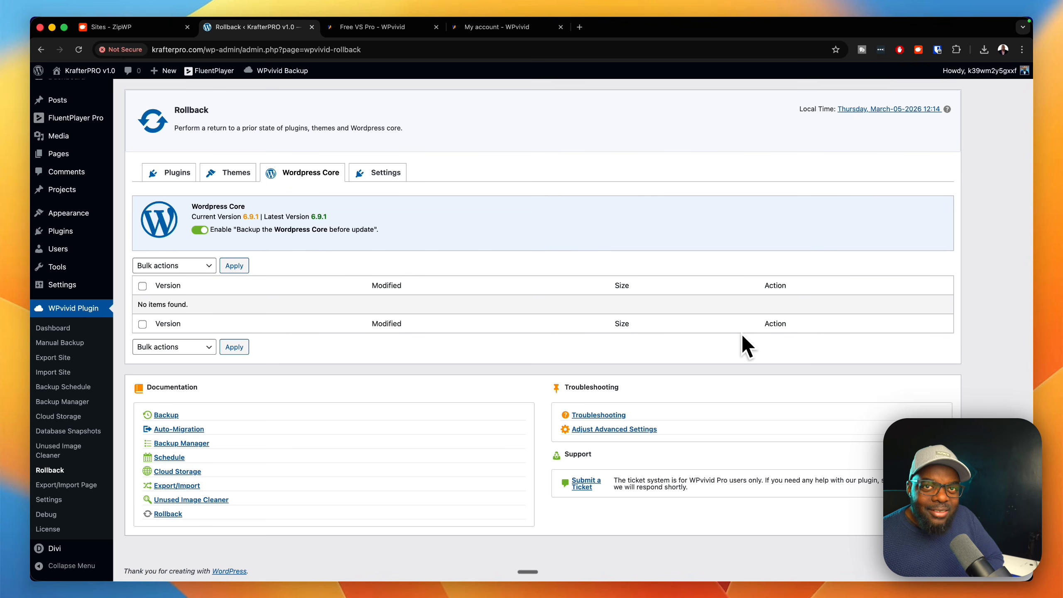
- Return to the Backup Dashboard and examine its overview, including cloud storage, backup retention, recent backups and the available addons and tools
click(67, 328)
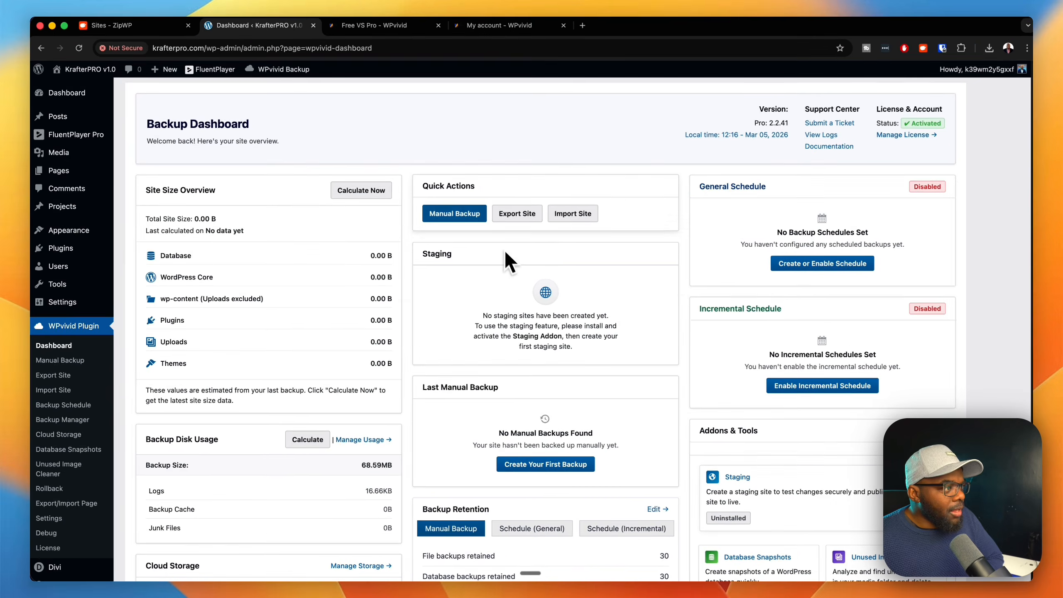
scroll(766, 409, down, 10)
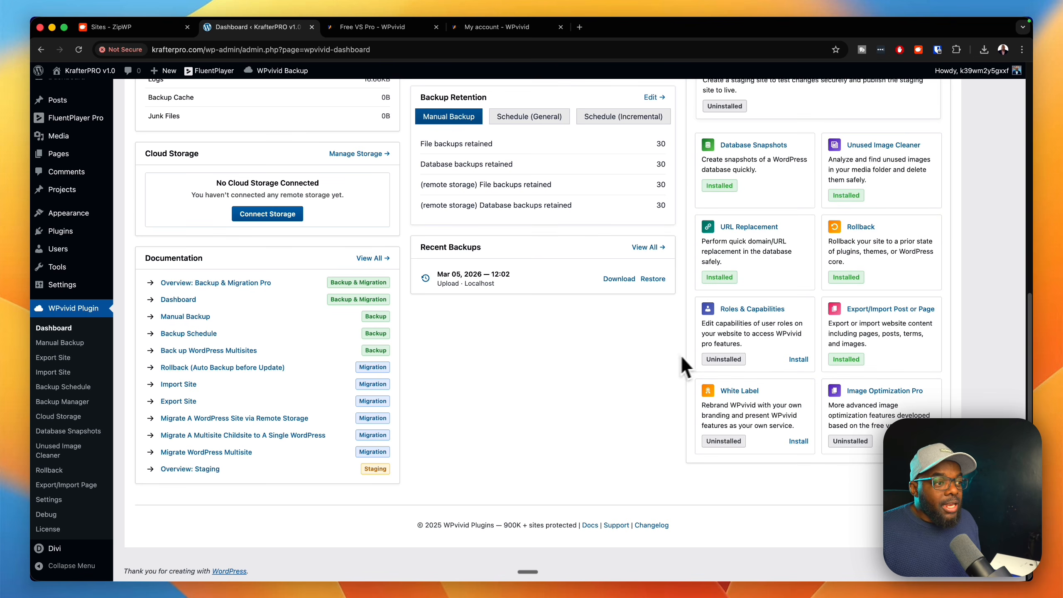
scroll(559, 367, up, 10)
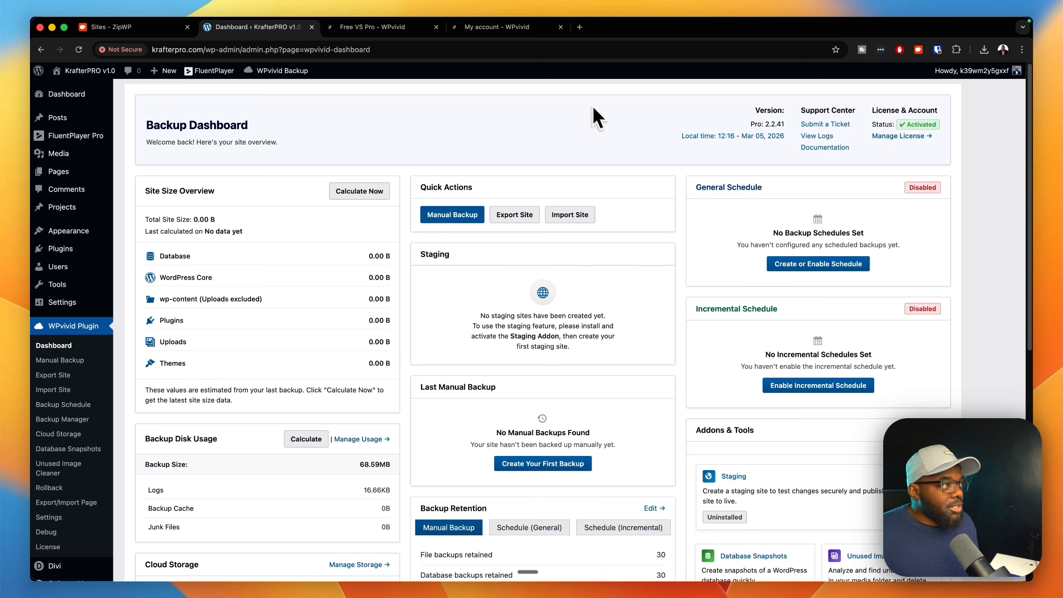
- Switch to the WPvivid website, open its plans and compare the yearly pricing with the lifetime pricing
click(395, 28)
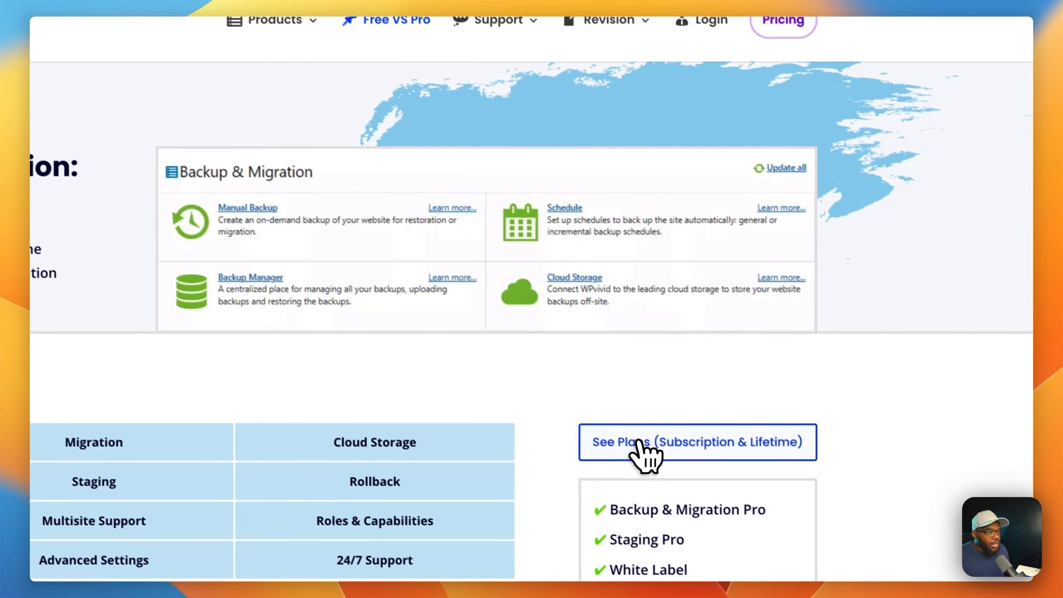
click(605, 434)
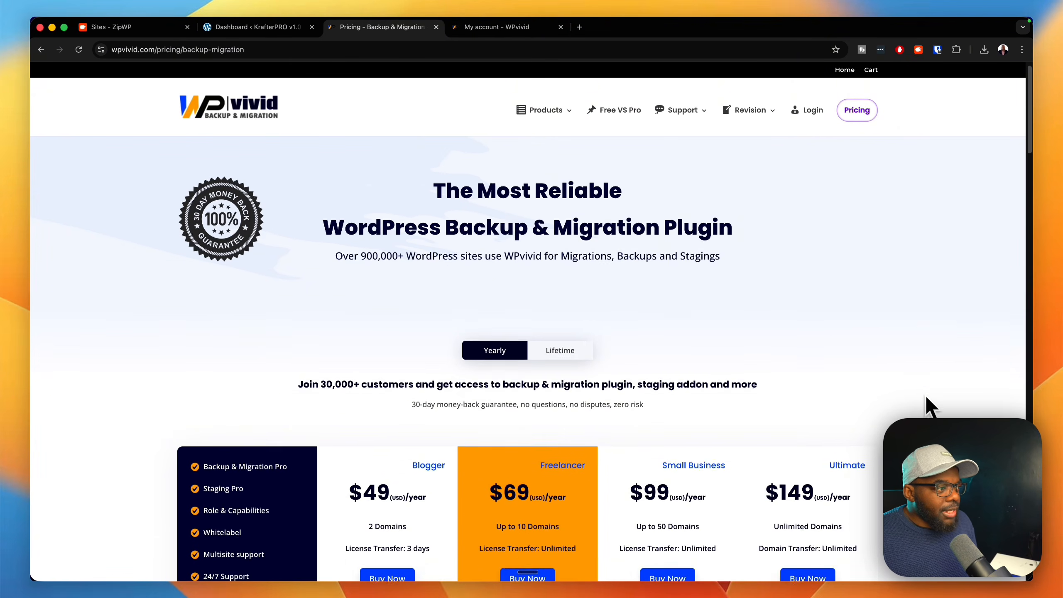
scroll(927, 397, down, 5)
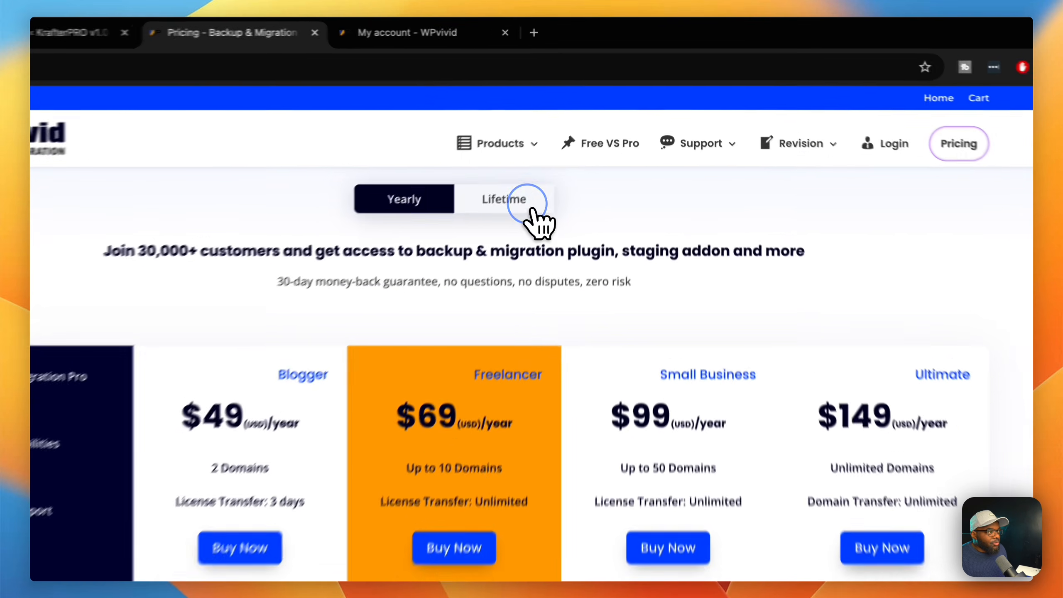
click(575, 141)
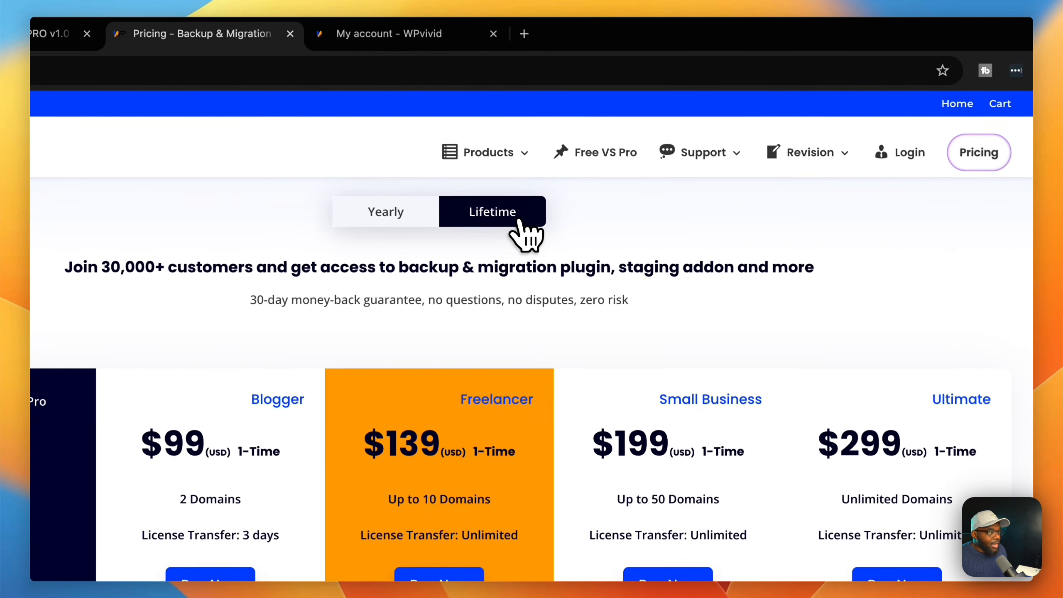